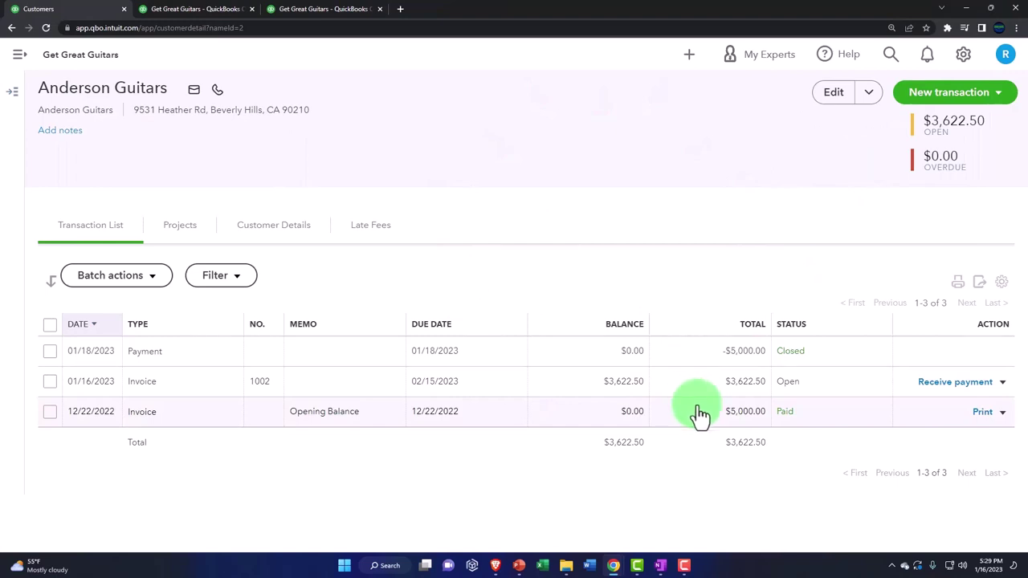
Step: Start a new received payment for the customer Anderson Guitars
click(924, 383)
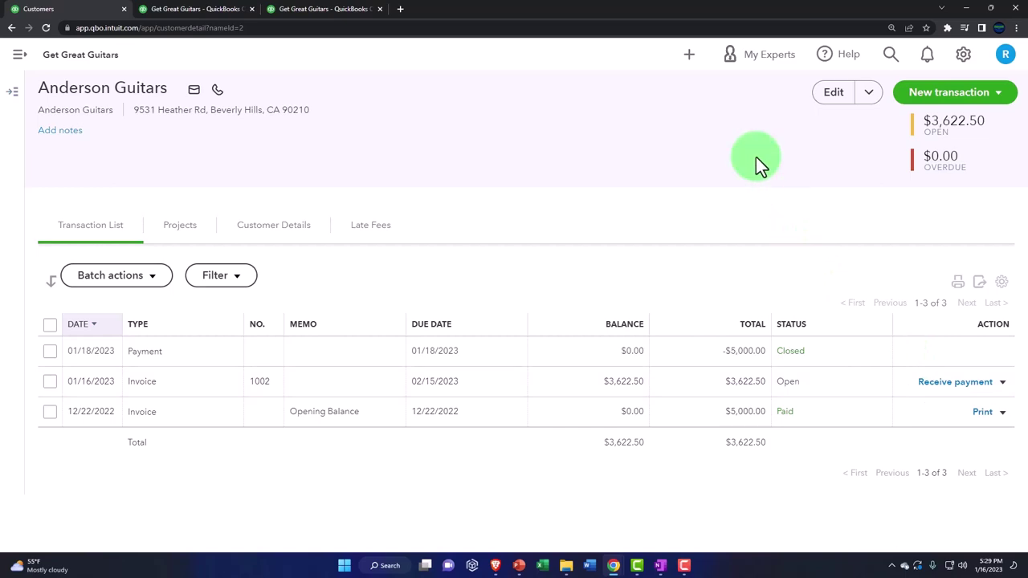
click(690, 58)
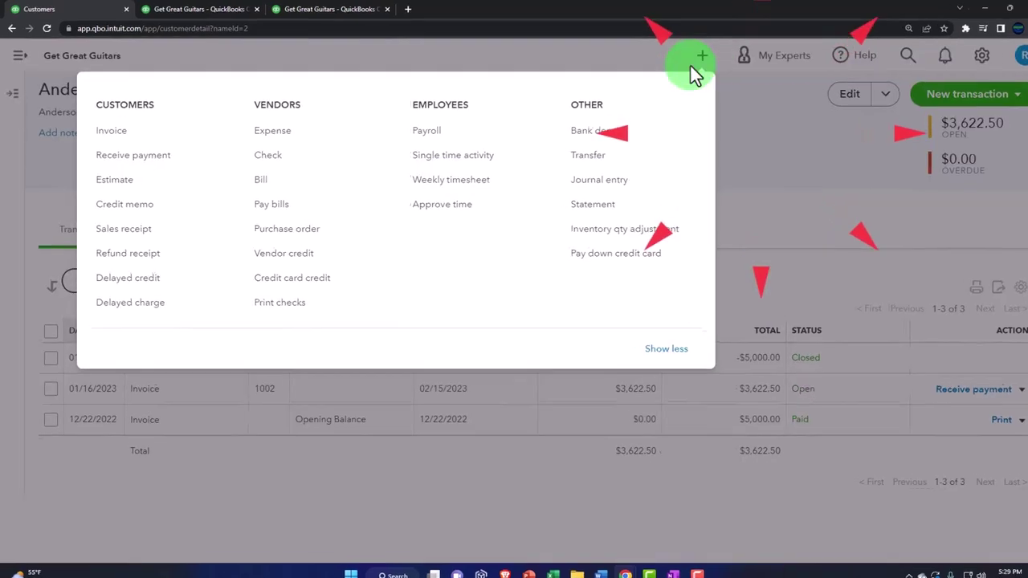
click(210, 196)
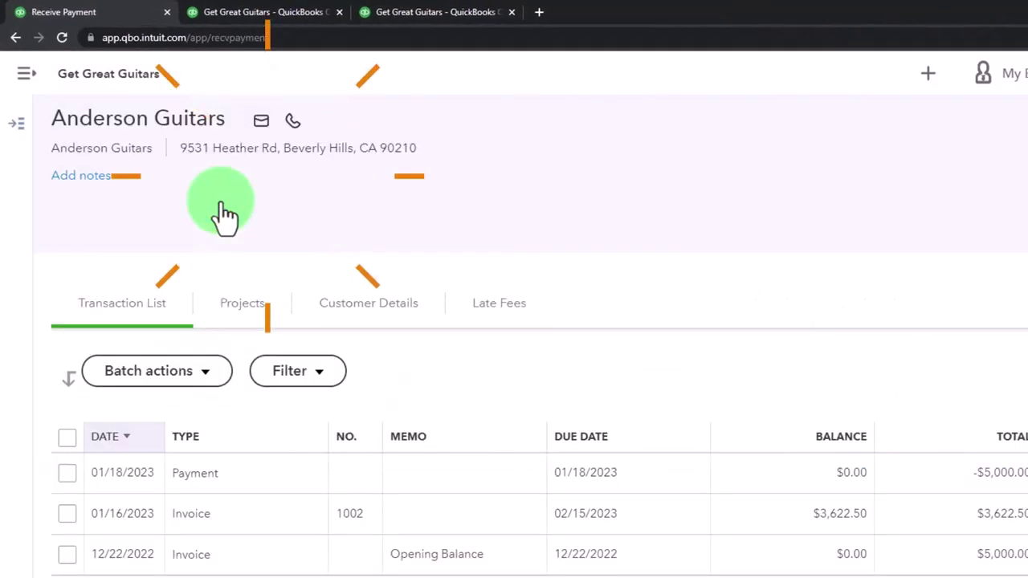
text(an)
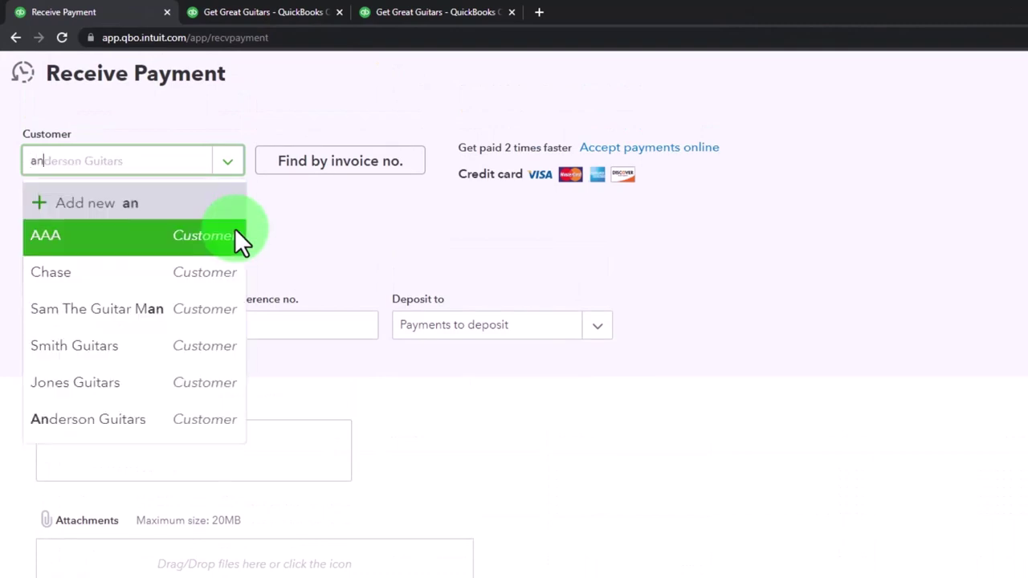
key(Down)
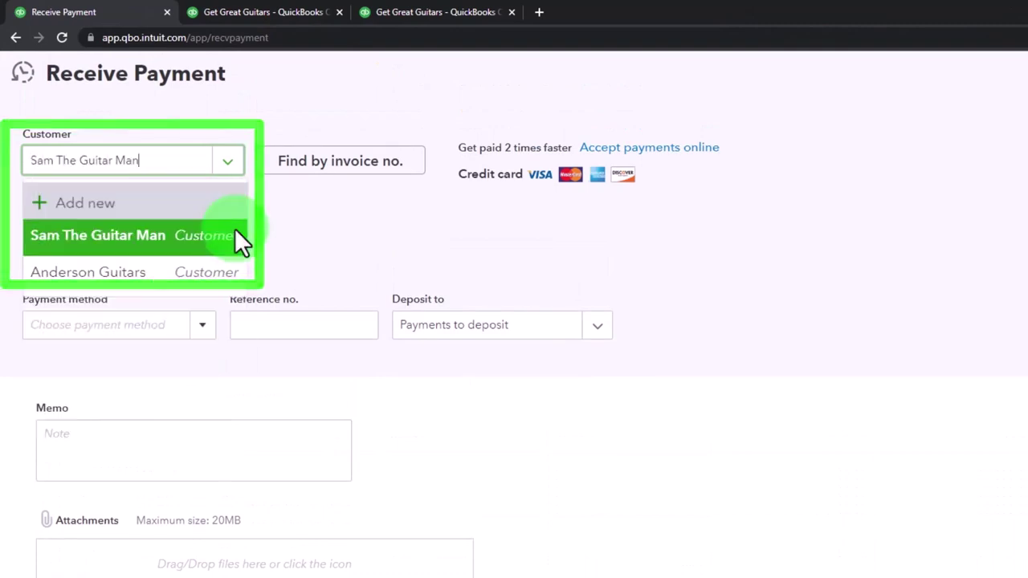
key(Down)
key(Return)
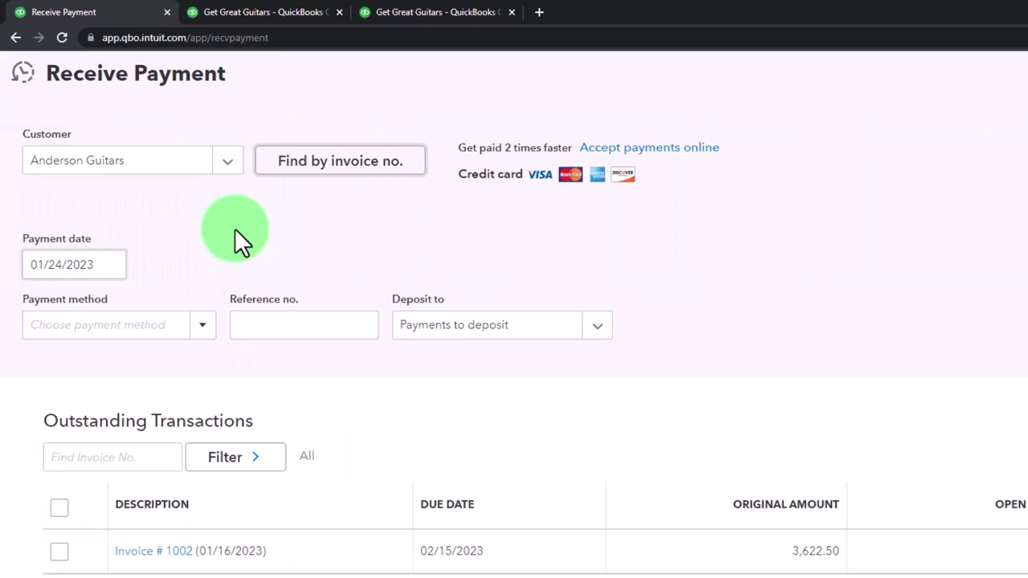
Step: Date the payment 01/25/2023 and set its payment method to Cash
key(Tab)
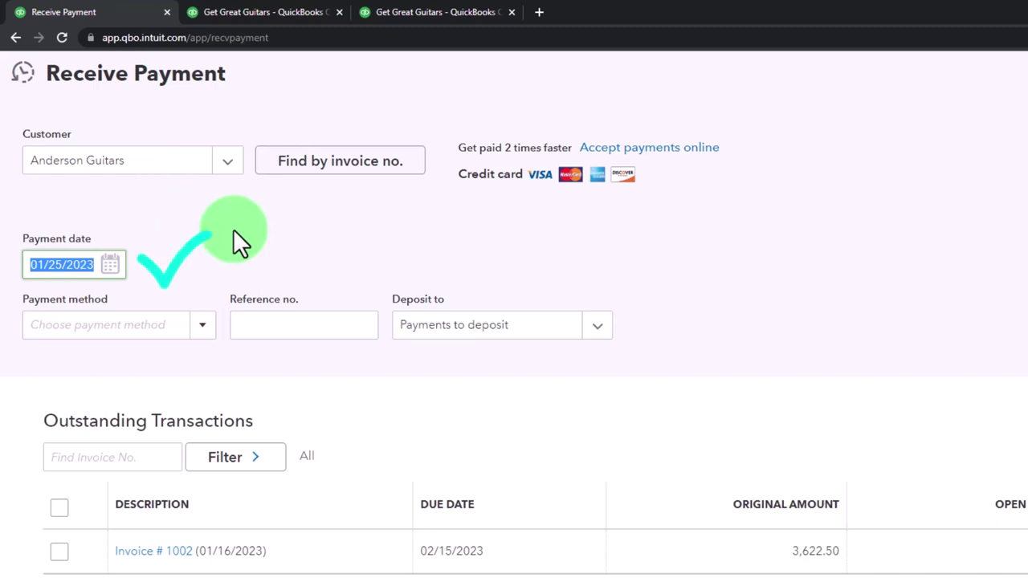
key(Tab)
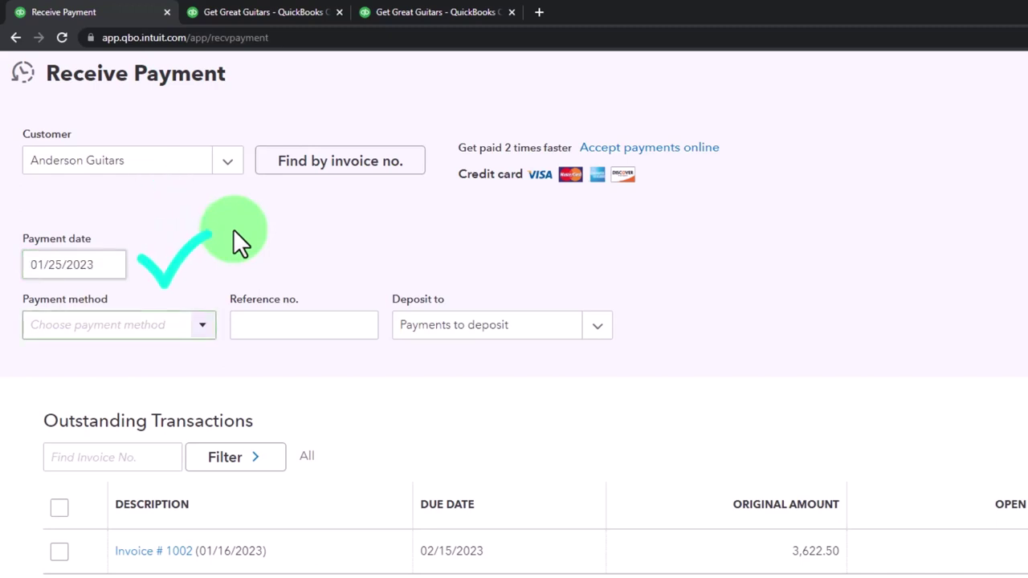
click(202, 327)
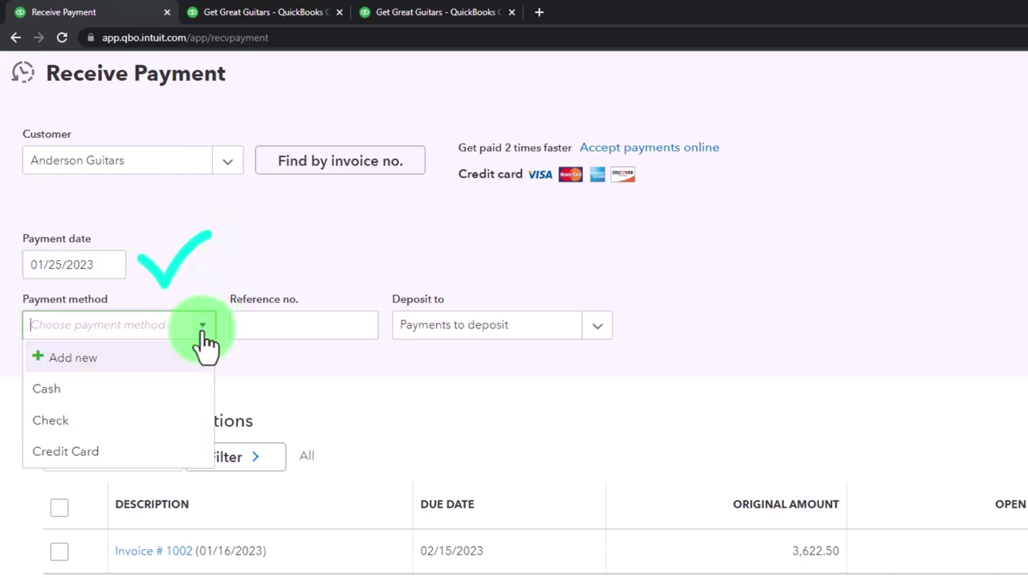
click(119, 410)
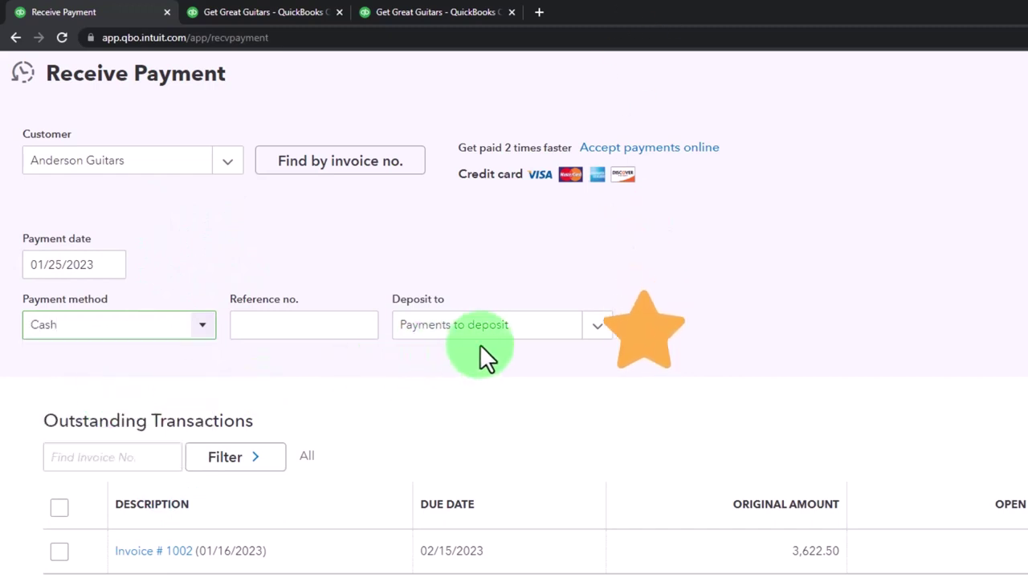
Step: Choose Payments to deposit as the account that receives the payment, leaving the reference number blank
key(Tab)
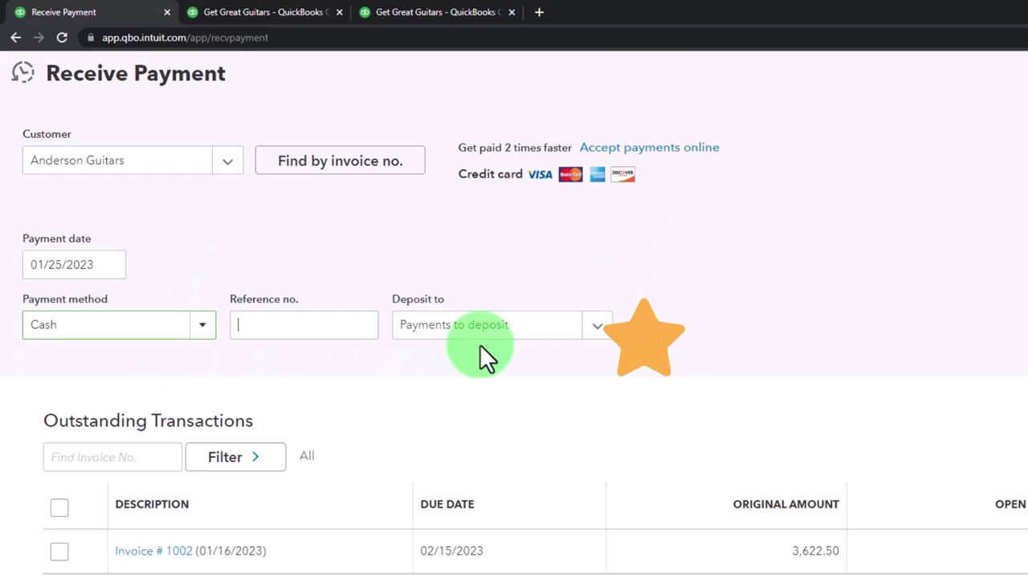
key(Tab)
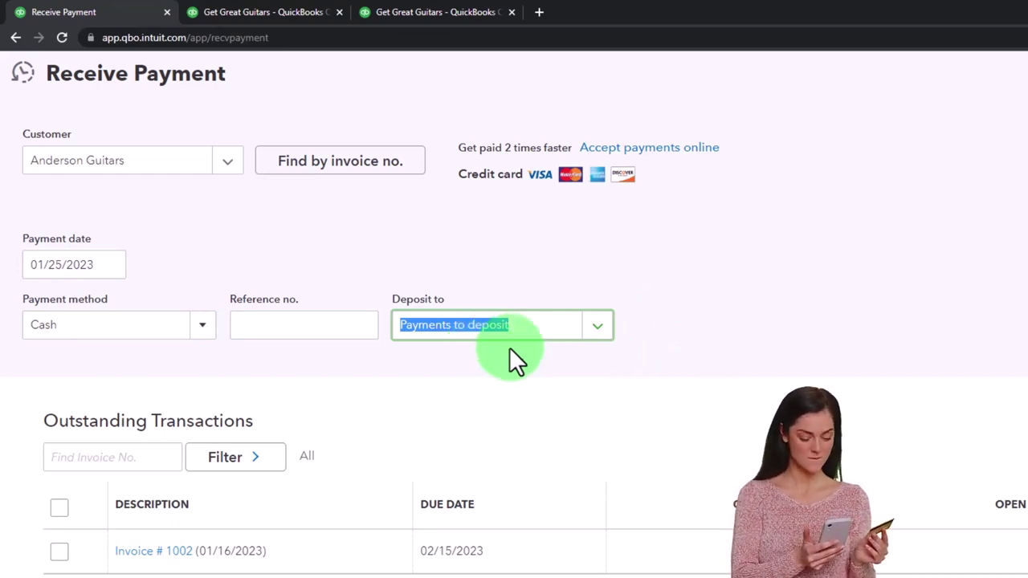
click(598, 333)
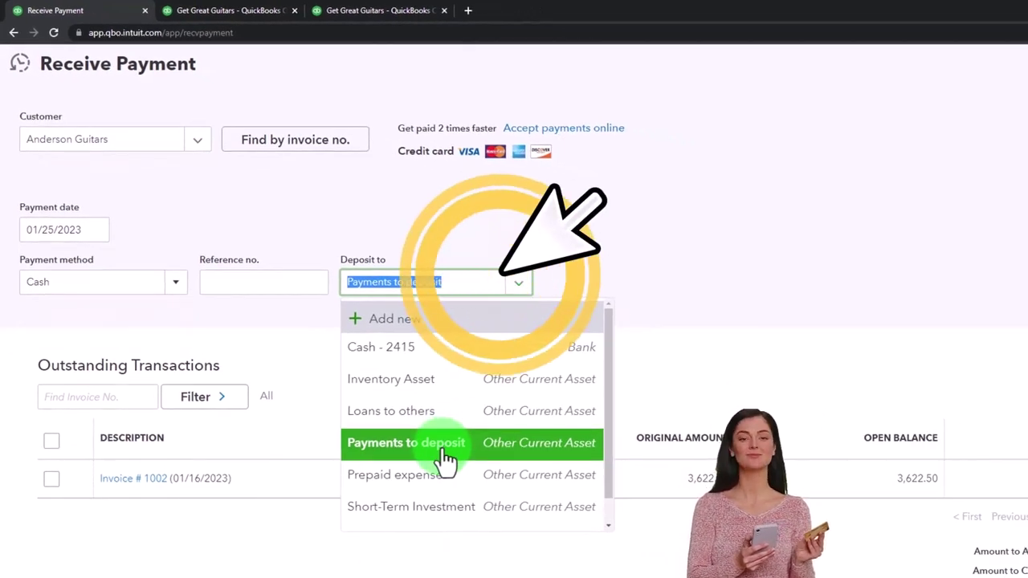
click(446, 444)
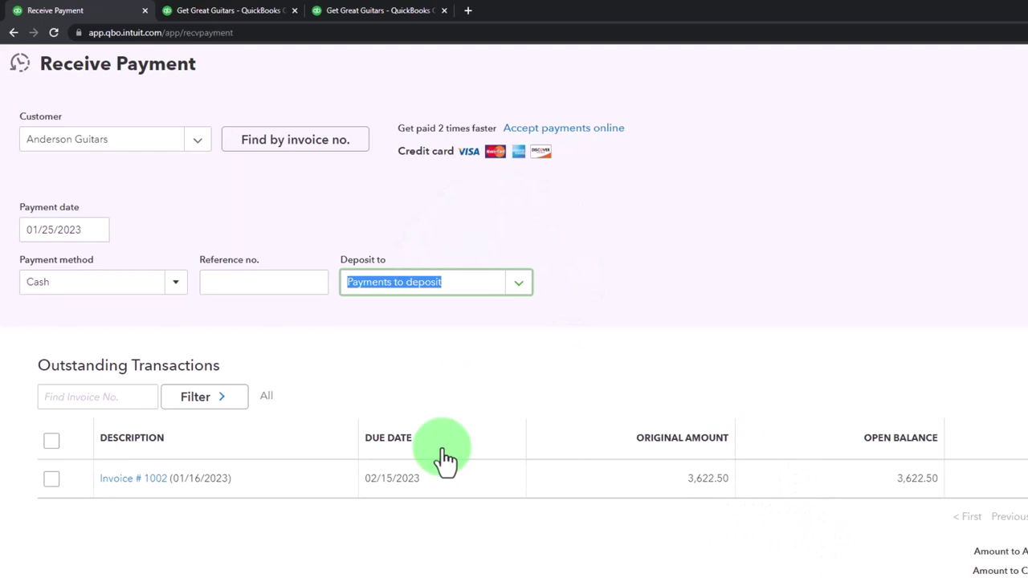
Step: Apply the full 3,622.50 to Invoice # 1002 and save and close the payment
scroll(444, 454, down, 1)
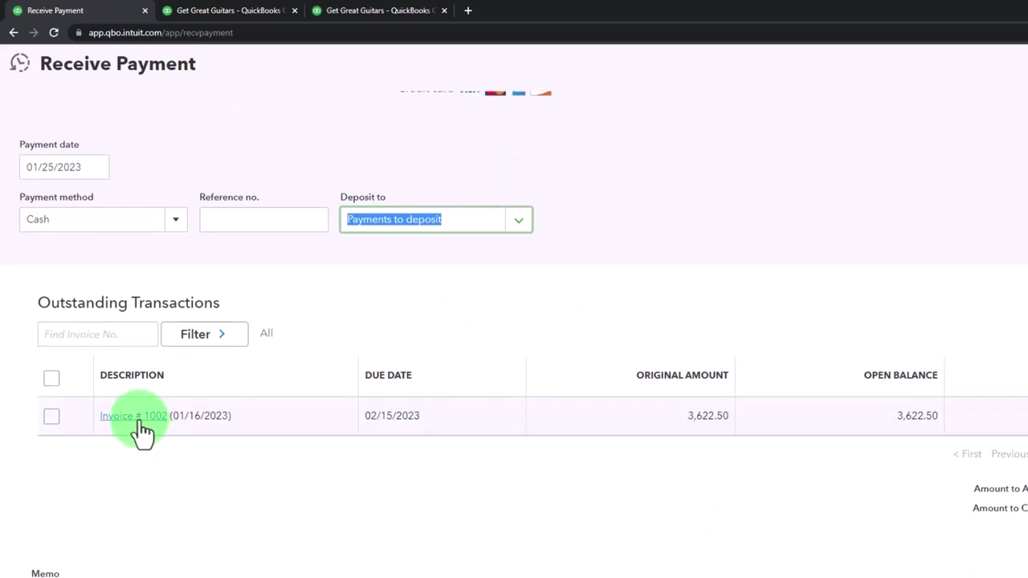
click(51, 416)
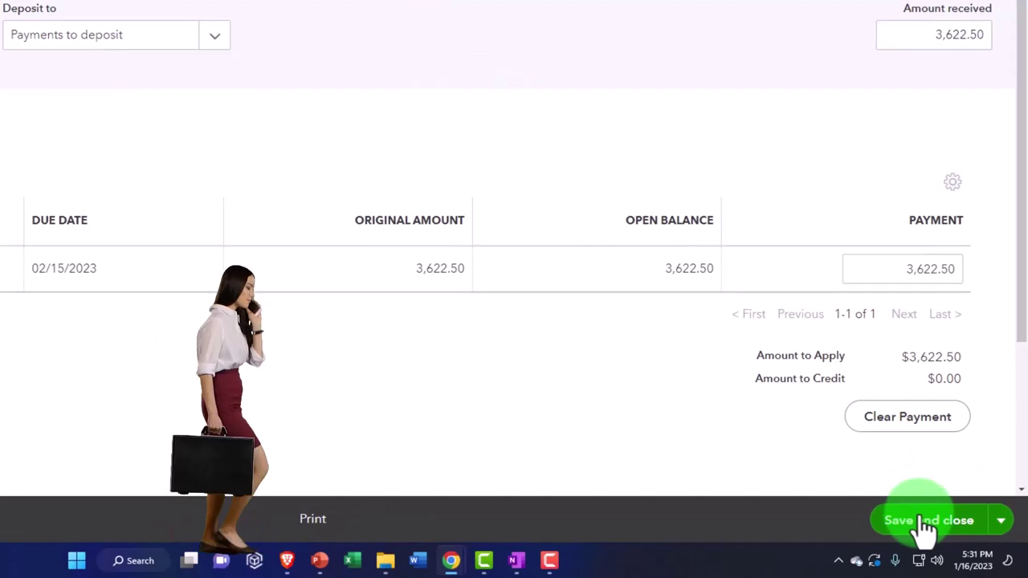
click(923, 520)
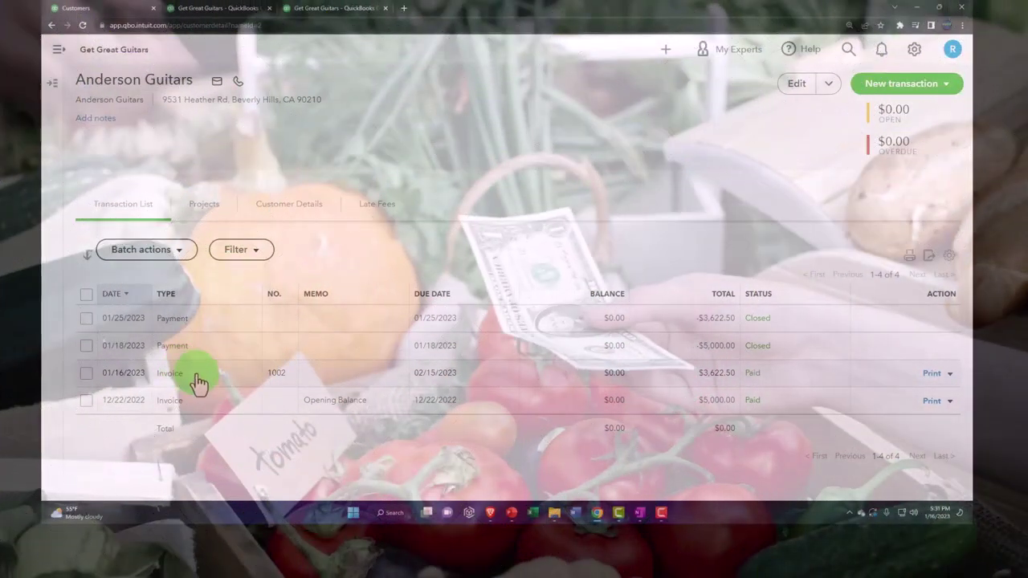
Step: Open invoice 1002 from the Anderson Guitars transaction list to check its payment status, and close it again
click(207, 384)
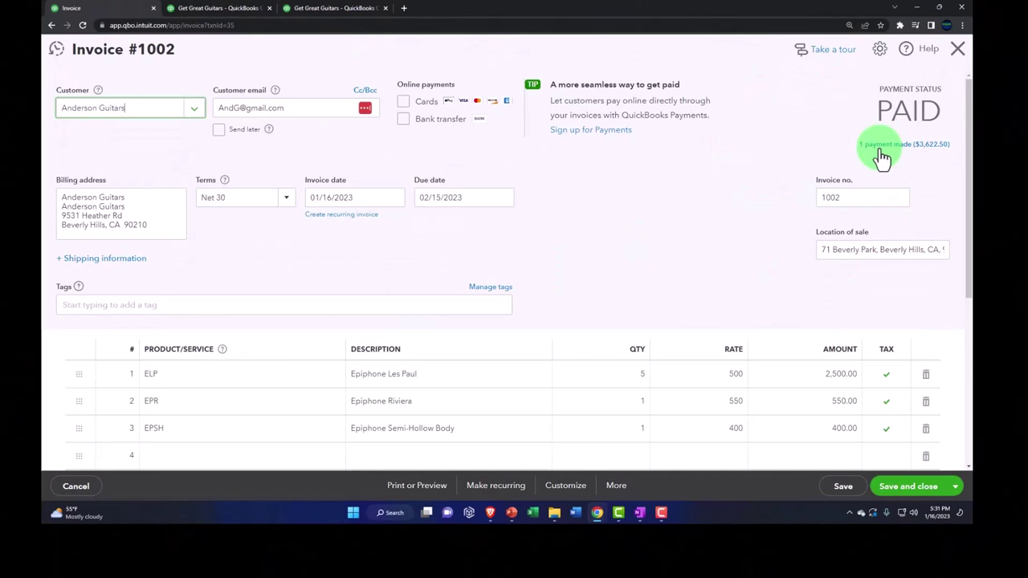
click(957, 50)
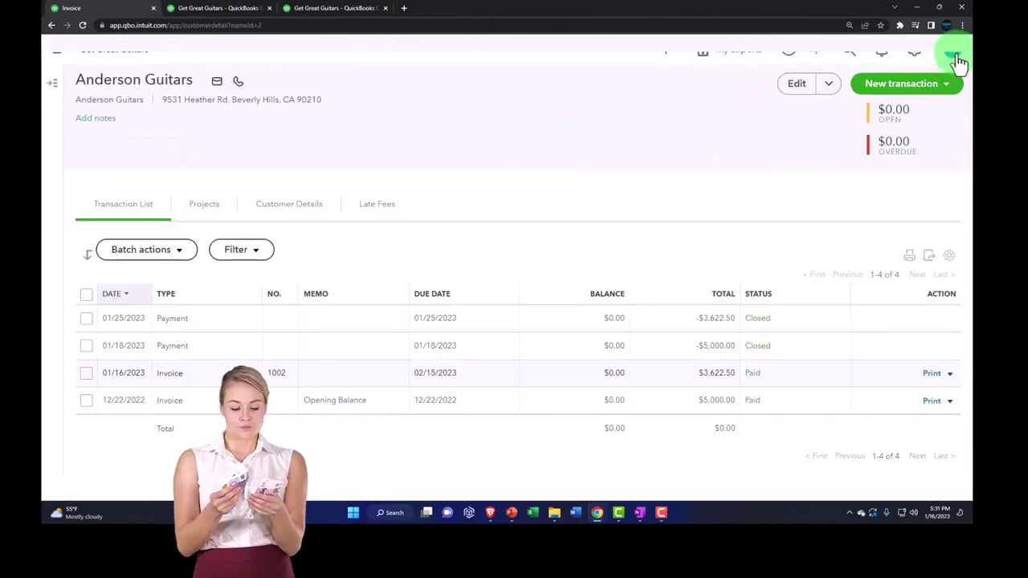
Step: Go to the All sales list of the company and collapse the navigation menu
click(56, 51)
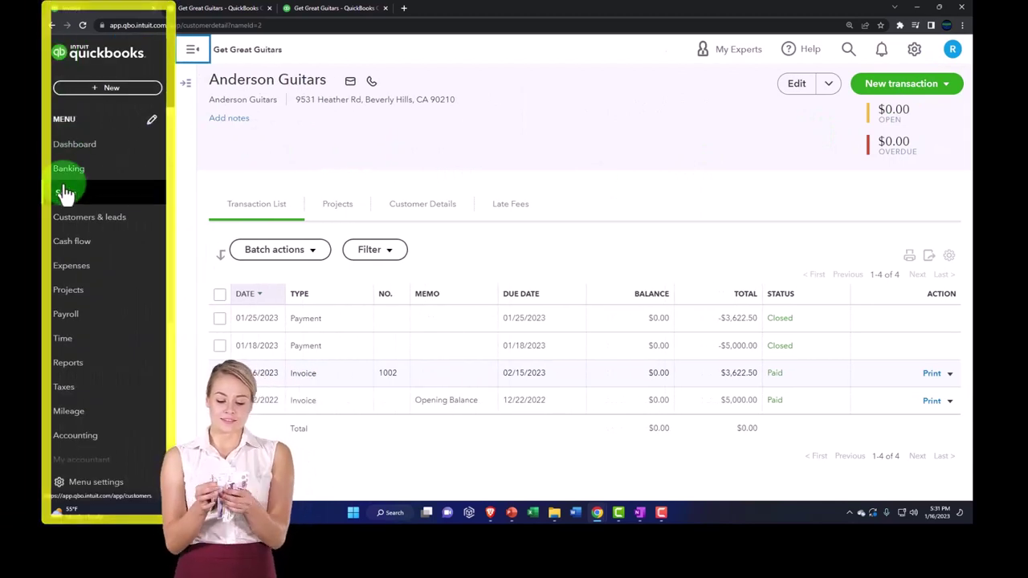
click(65, 193)
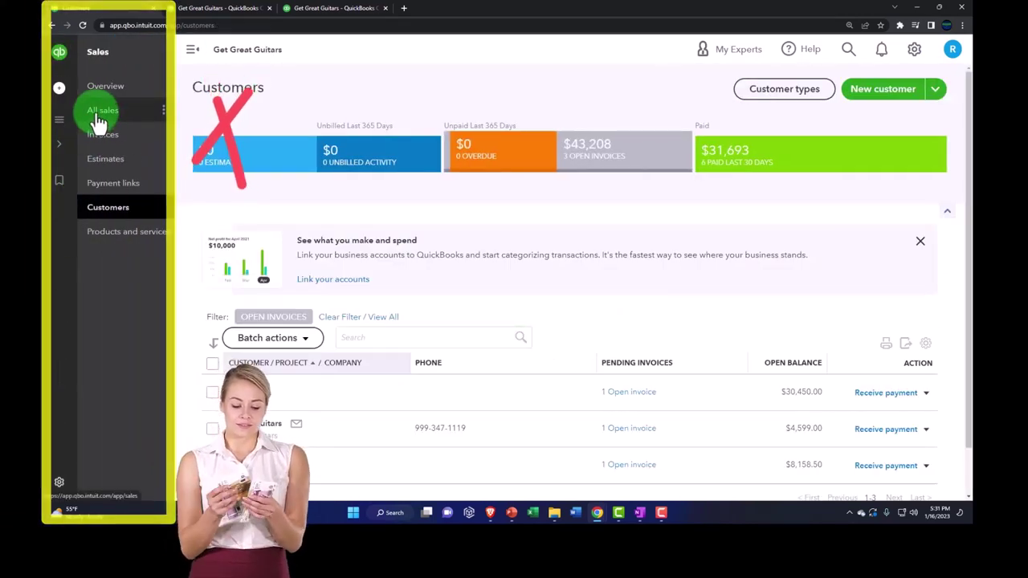
click(100, 113)
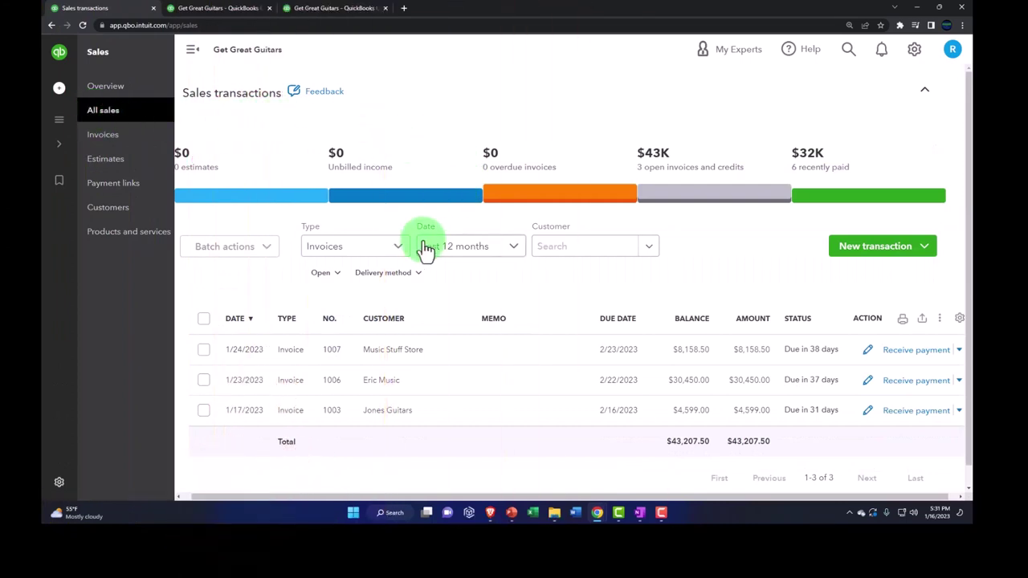
click(186, 58)
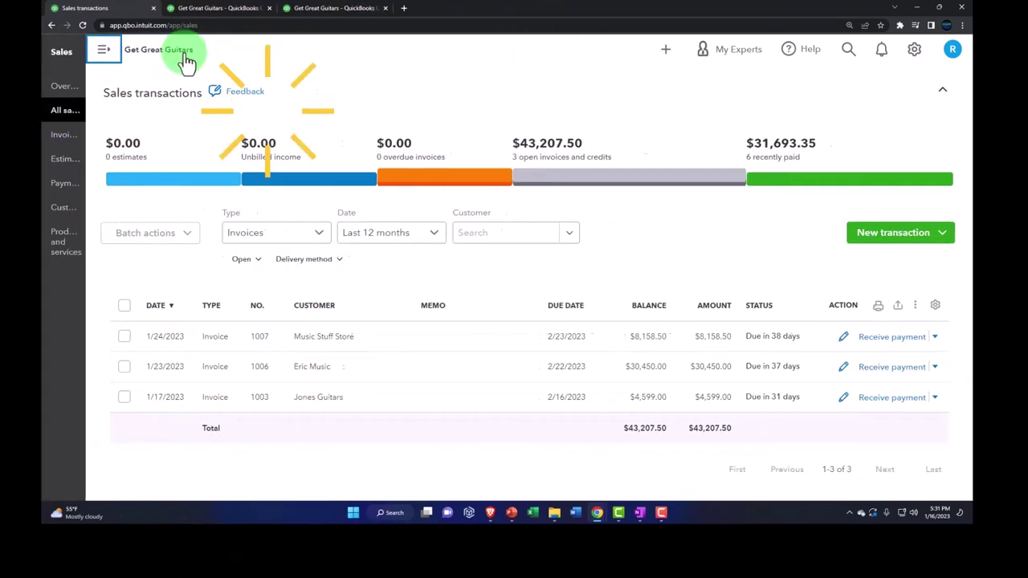
Step: Filter the sales transactions to show invoices of all statuses
click(288, 233)
click(257, 238)
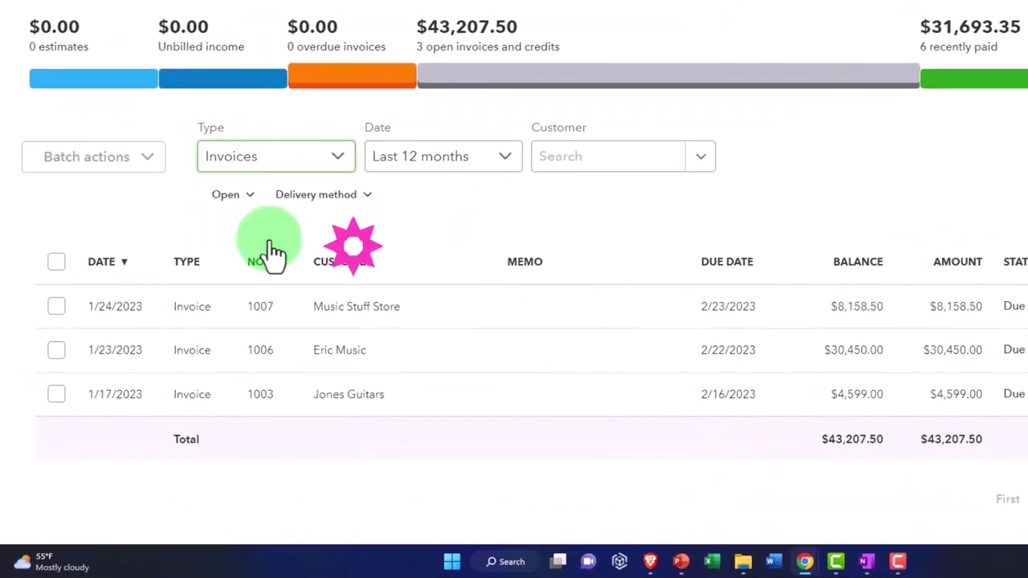
click(251, 207)
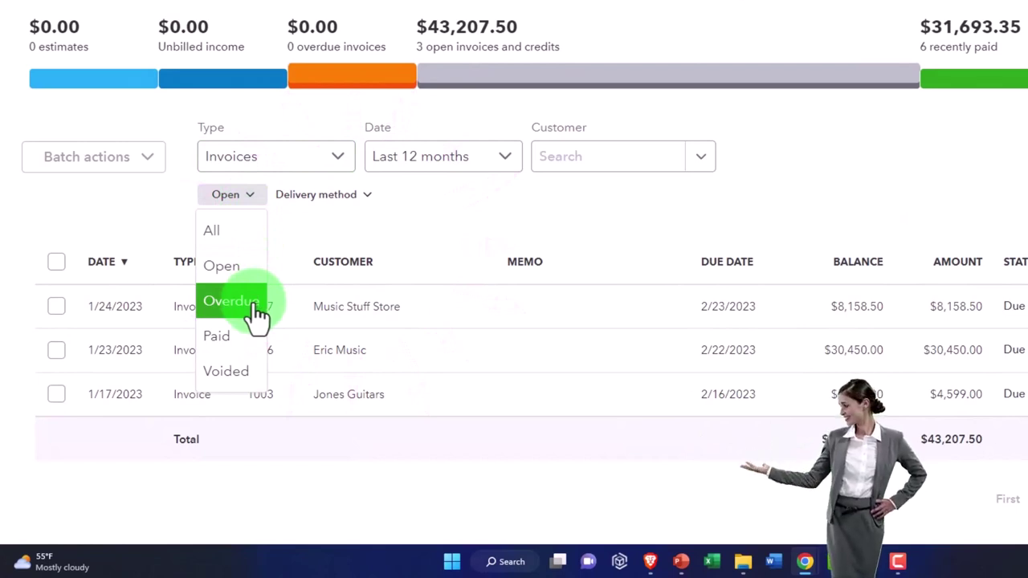
click(233, 233)
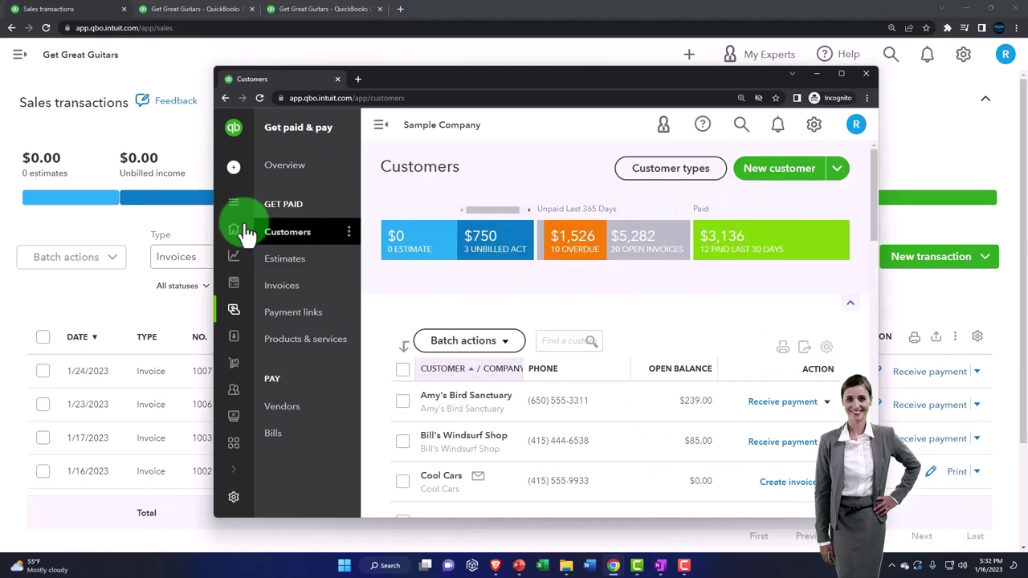
Step: In the Sample Company window, view All sales within the Bookkeeping transactions, and return to the Get Great Guitars sales list
mouse_move(245, 231)
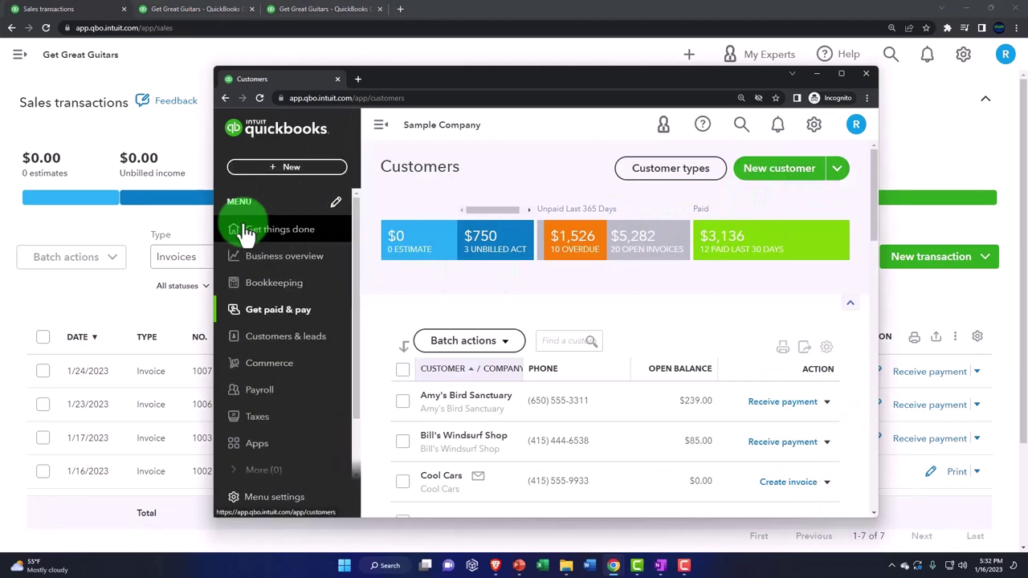
click(258, 286)
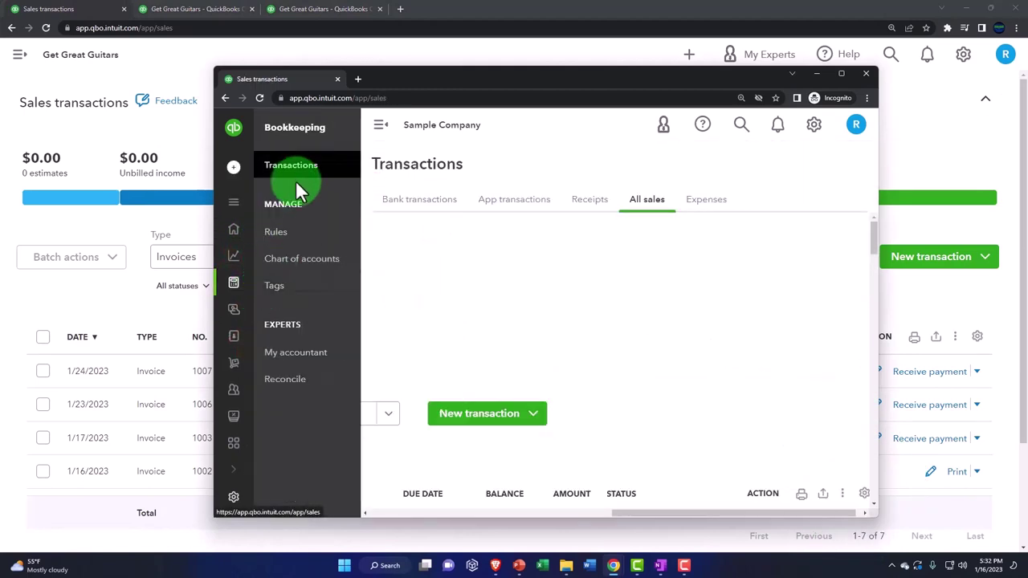
click(297, 173)
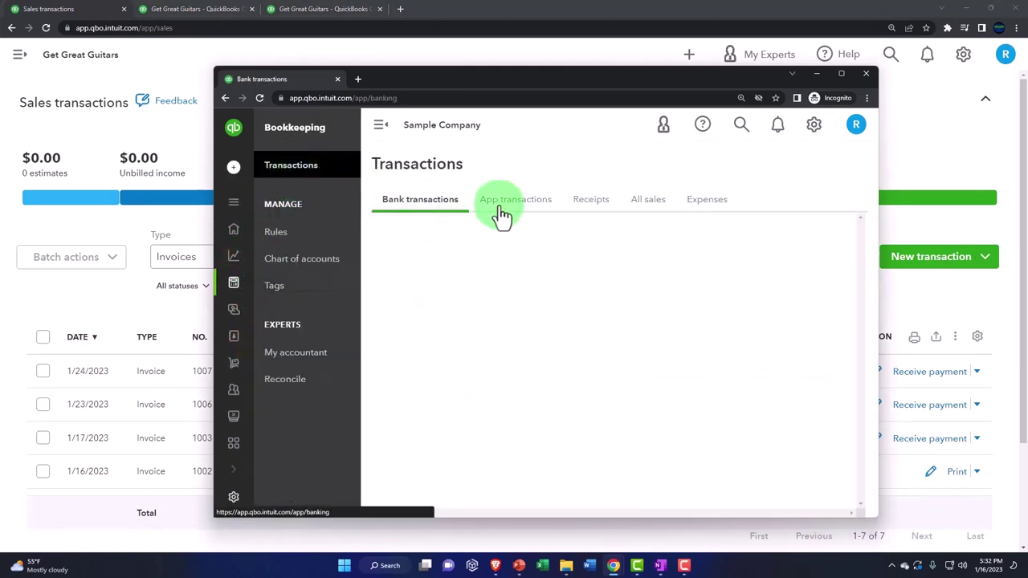
click(650, 214)
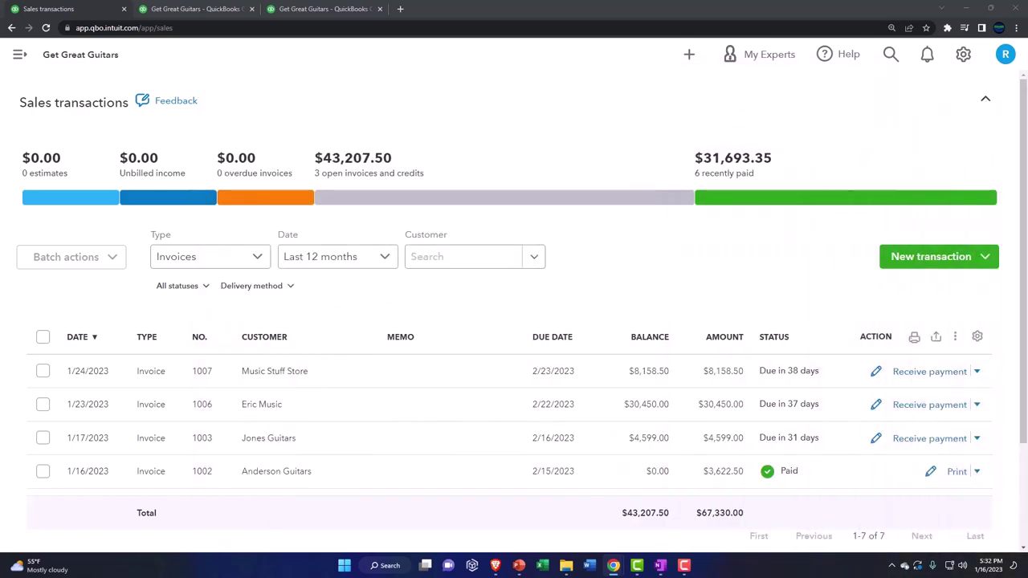
click(506, 257)
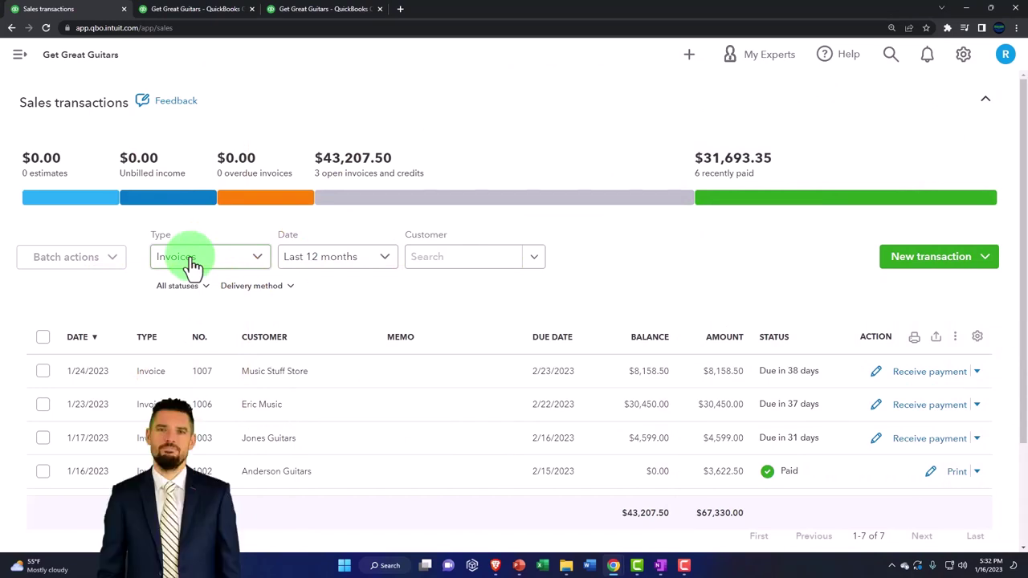
Step: Rerun the Get Great Guitars Balance Sheet report and examine its Accounts Receivable and Payments to deposit lines
click(175, 11)
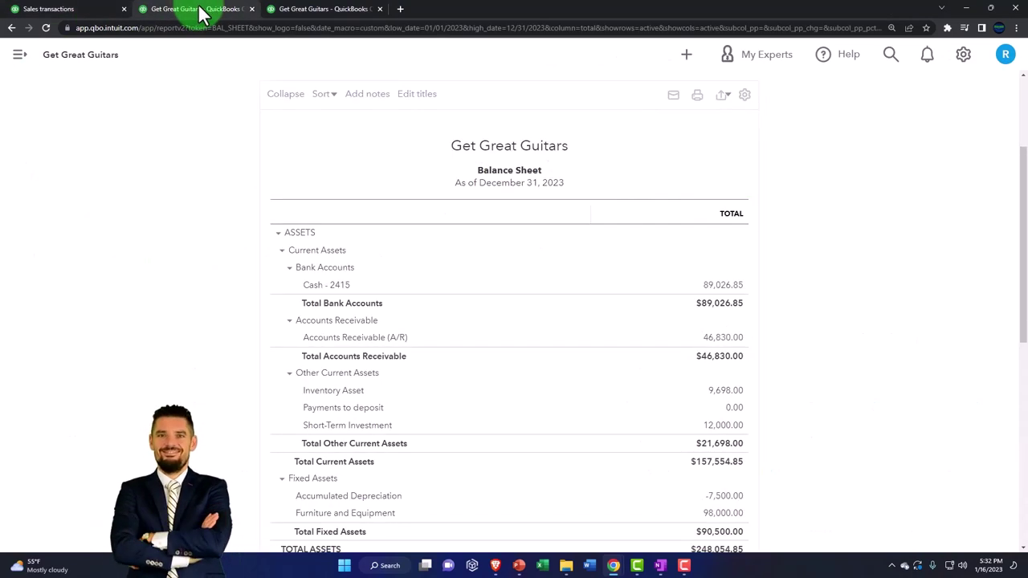
scroll(209, 276, up, 2)
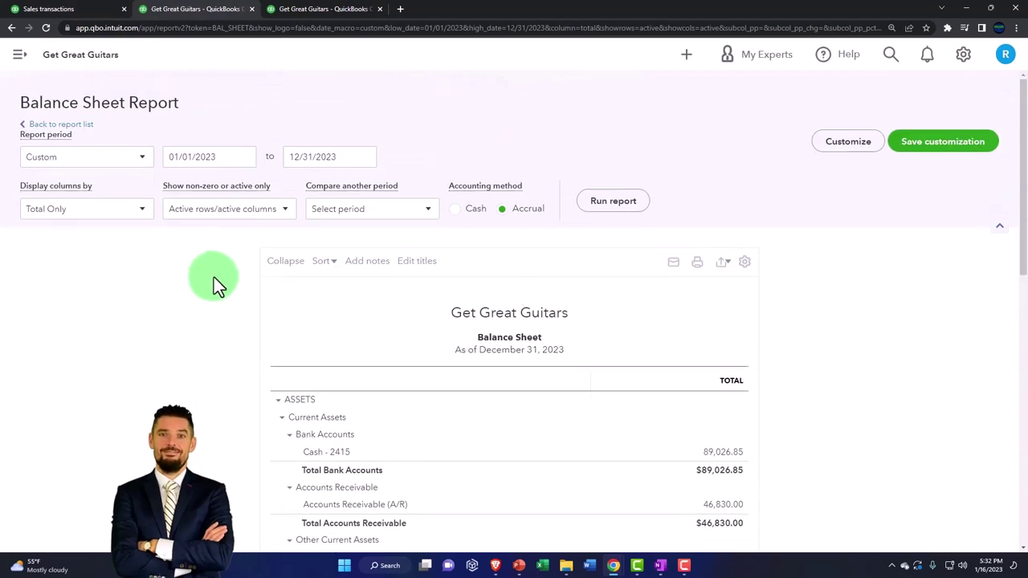
click(612, 201)
scroll(273, 393, down, 2)
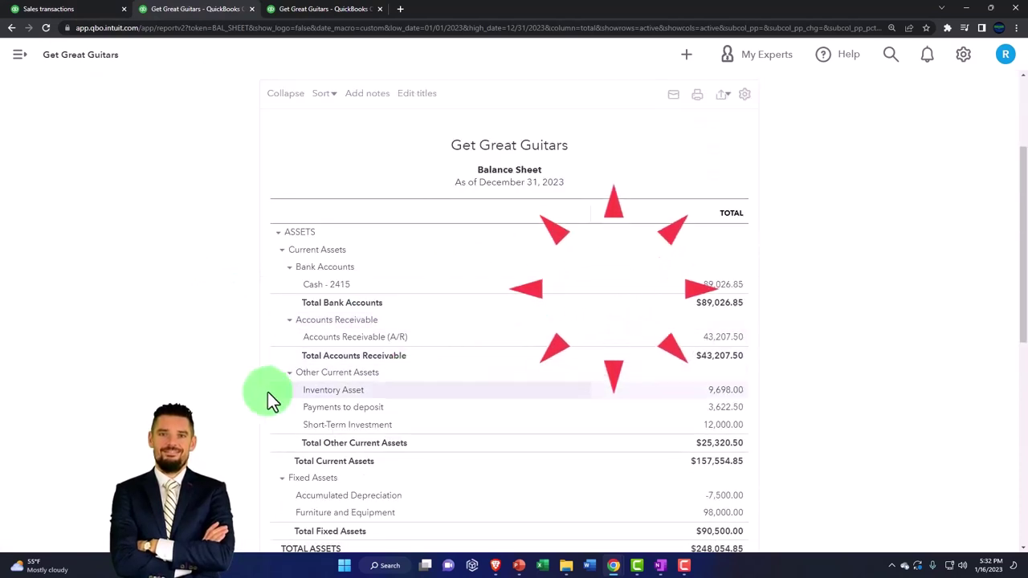
key(ctrl+plus)
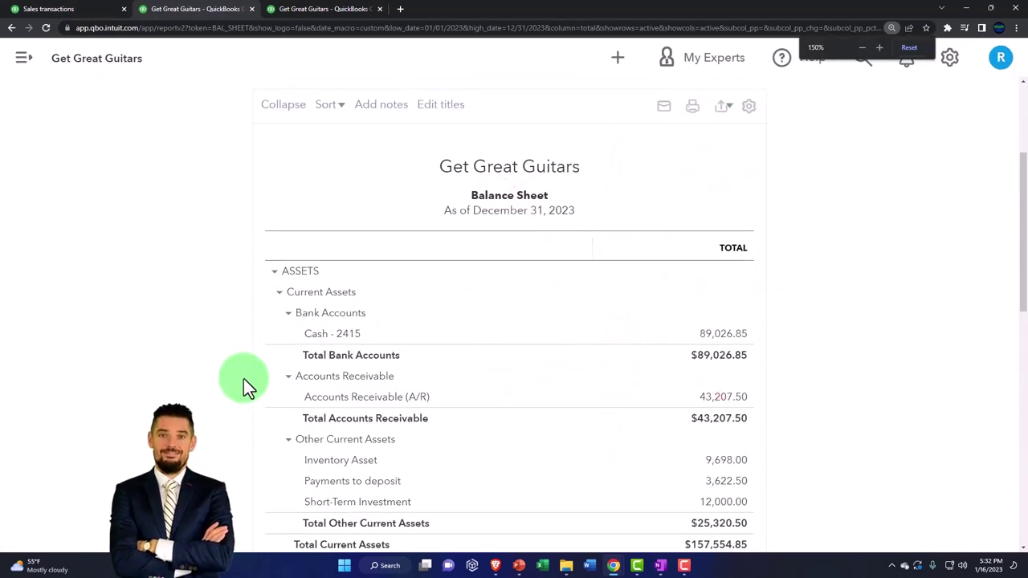
Step: From the Balance Sheet's Accounts Receivable (A/R) detail, view the 01/25/2023 Anderson Guitars payment and return to the Balance Sheet
scroll(243, 378, down, 2)
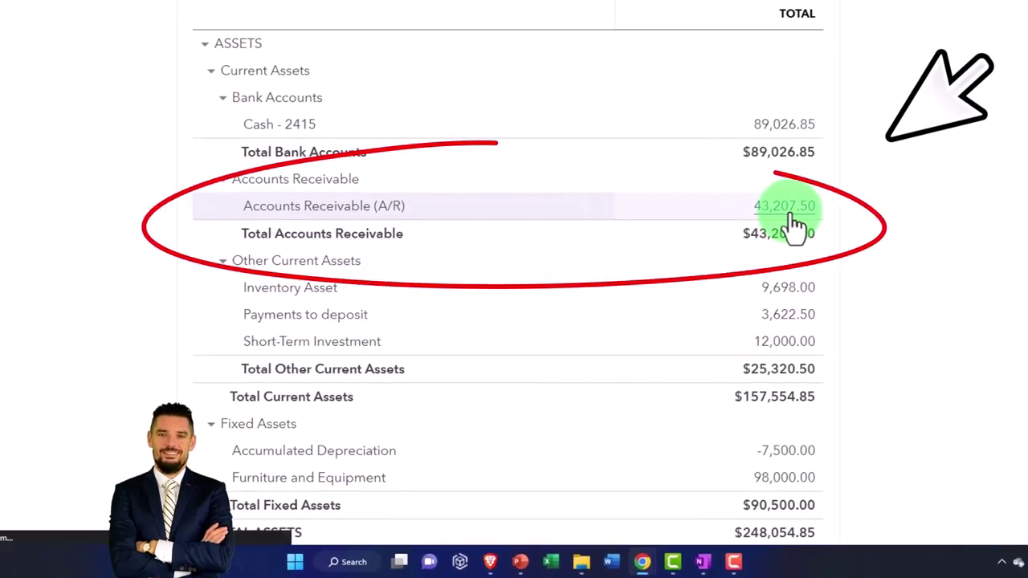
click(780, 218)
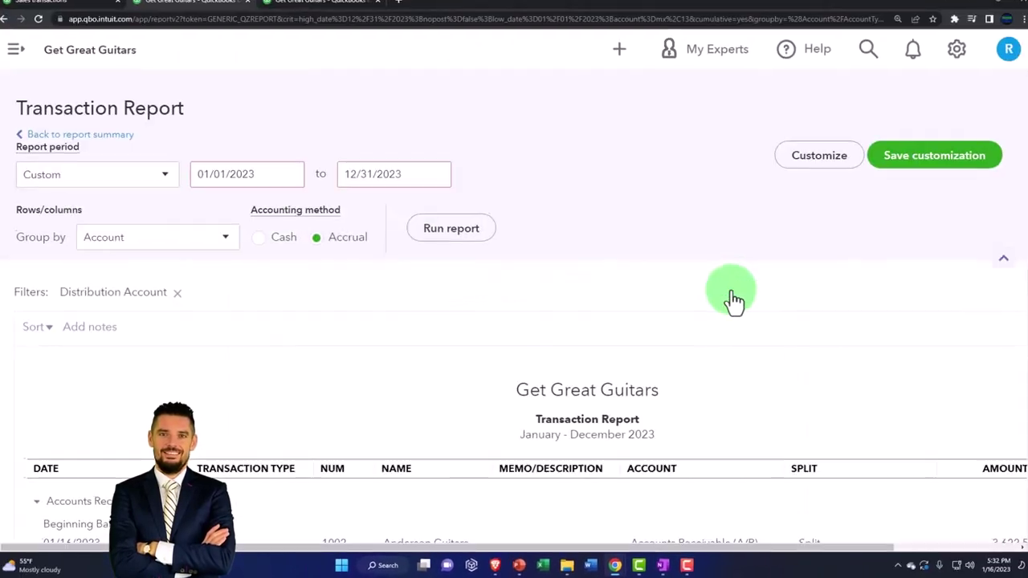
scroll(734, 302, down, 3)
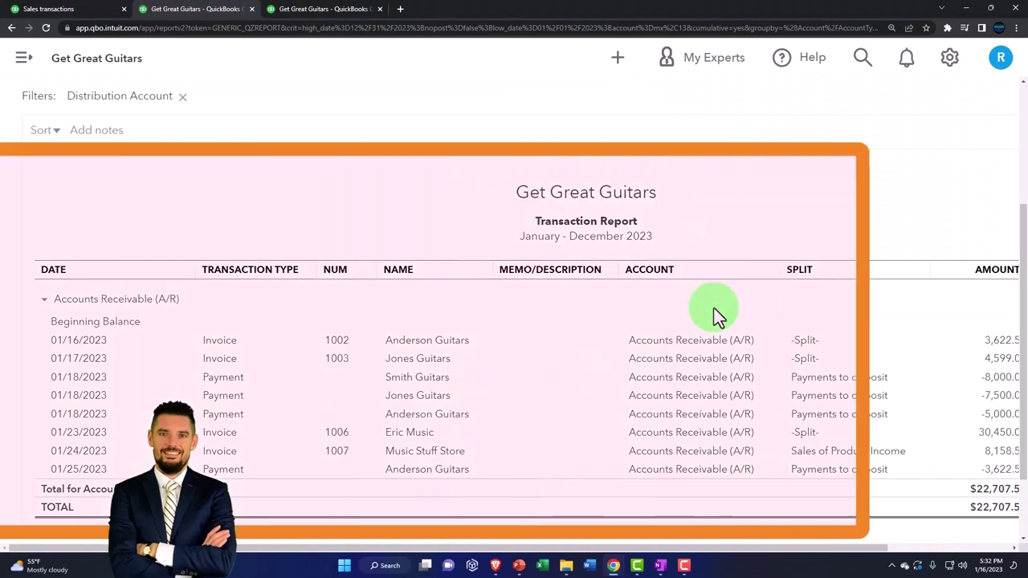
key(ctrl+plus)
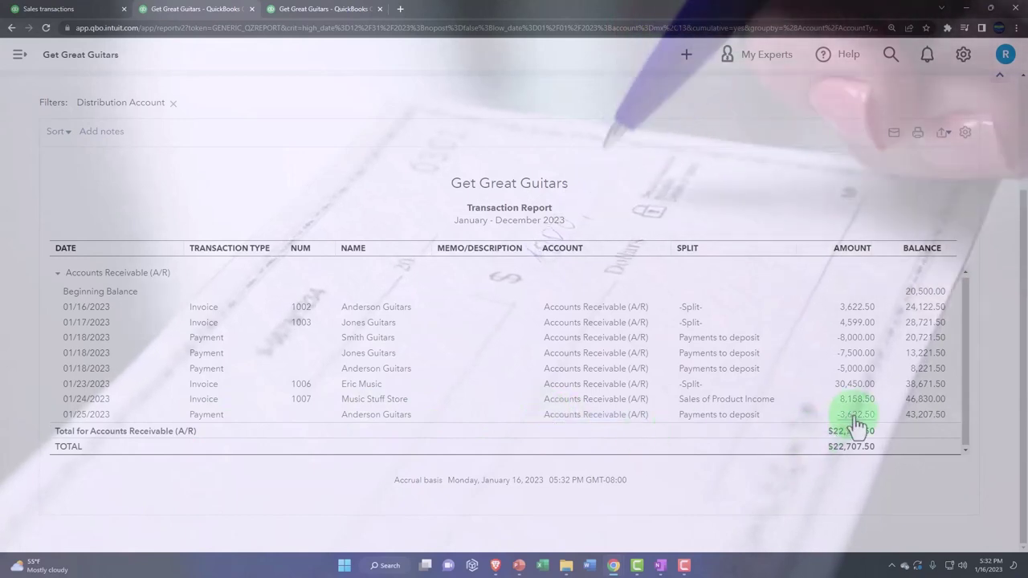
click(856, 416)
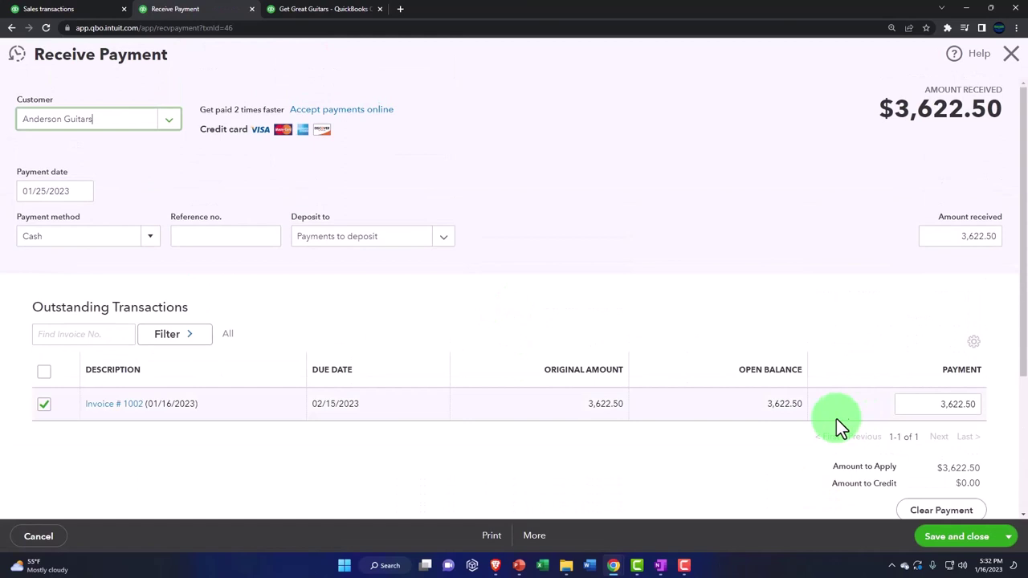
click(1011, 53)
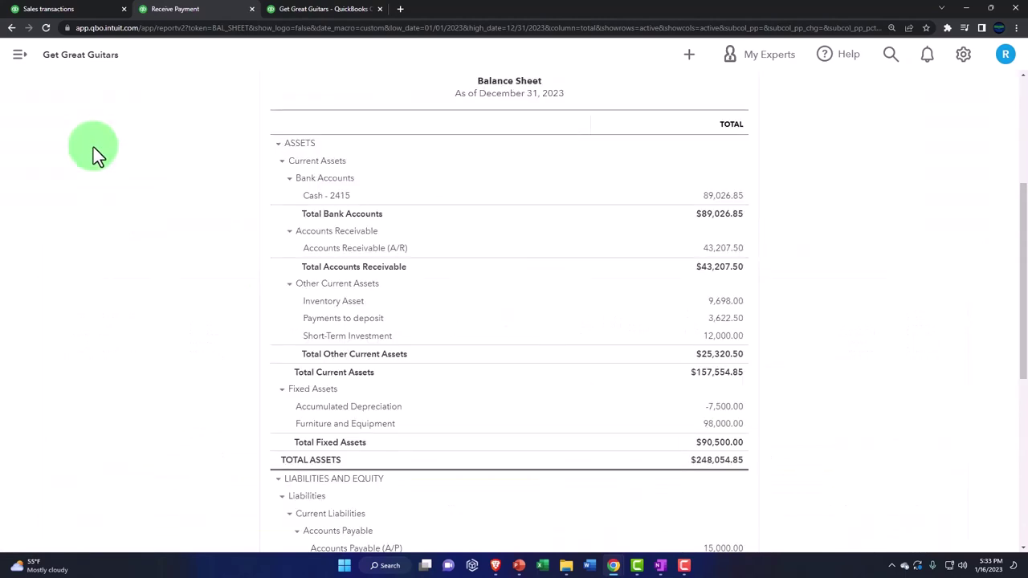
Step: Examine the transaction detail behind the Balance Sheet's Payments to deposit amount and return to the report summary
key(ctrl+plus)
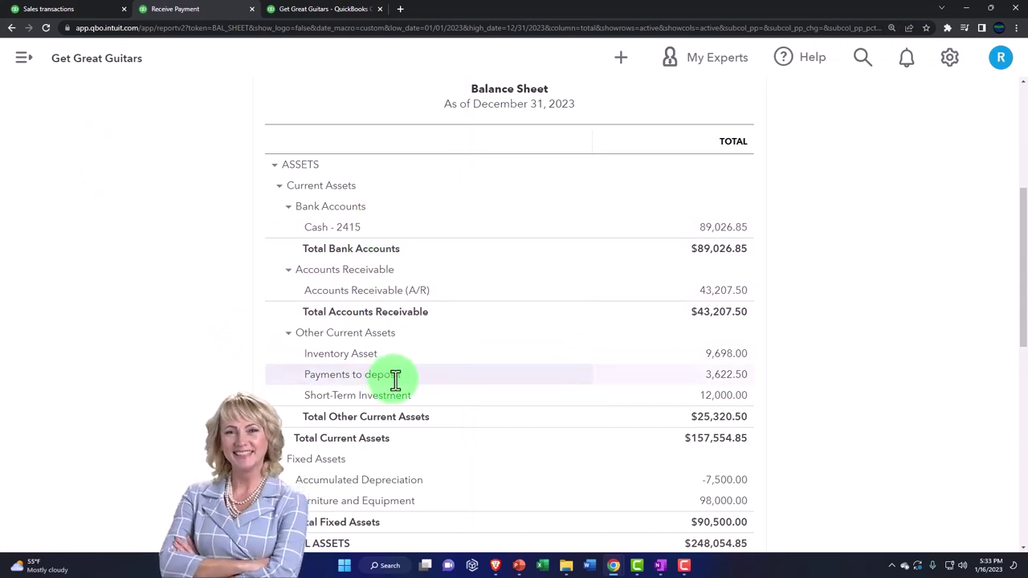
click(722, 376)
scroll(715, 383, down, 3)
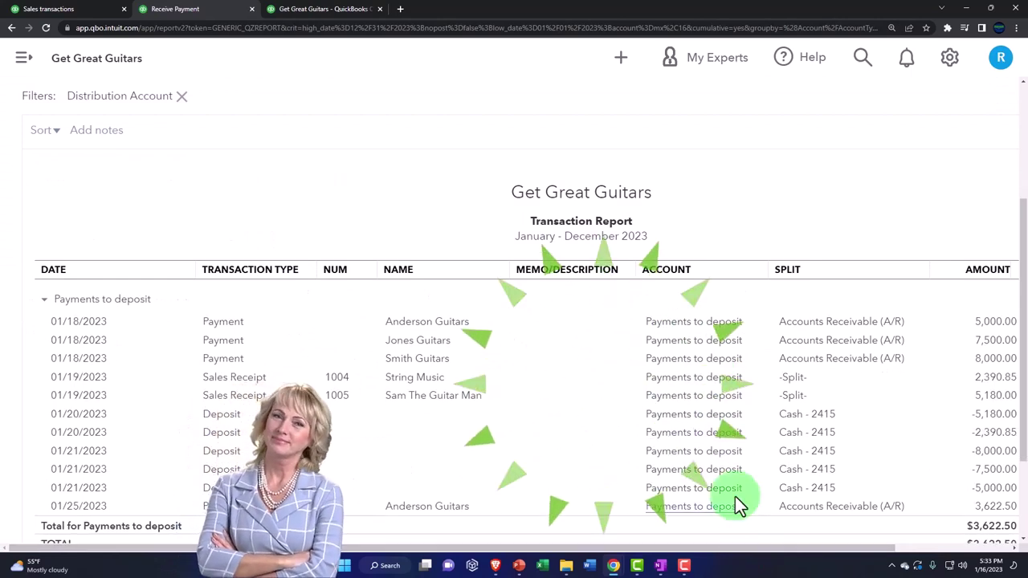
key(ctrl+minus)
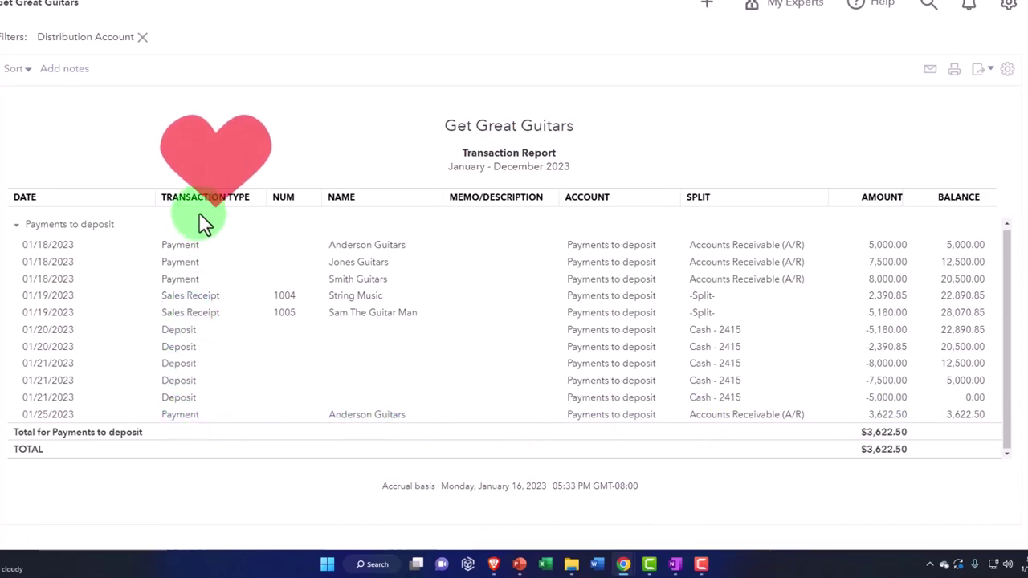
scroll(198, 212, up, 3)
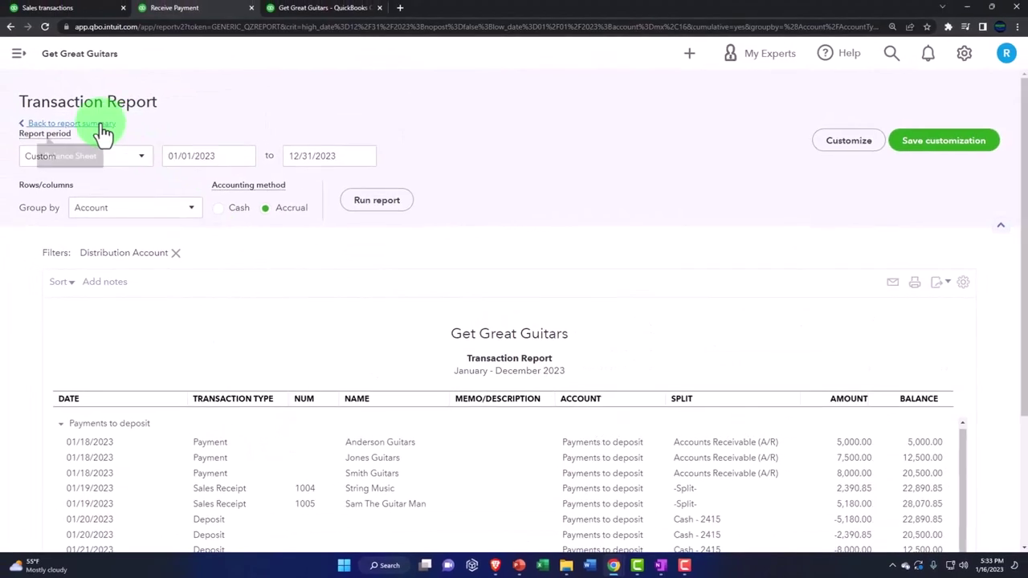
click(102, 128)
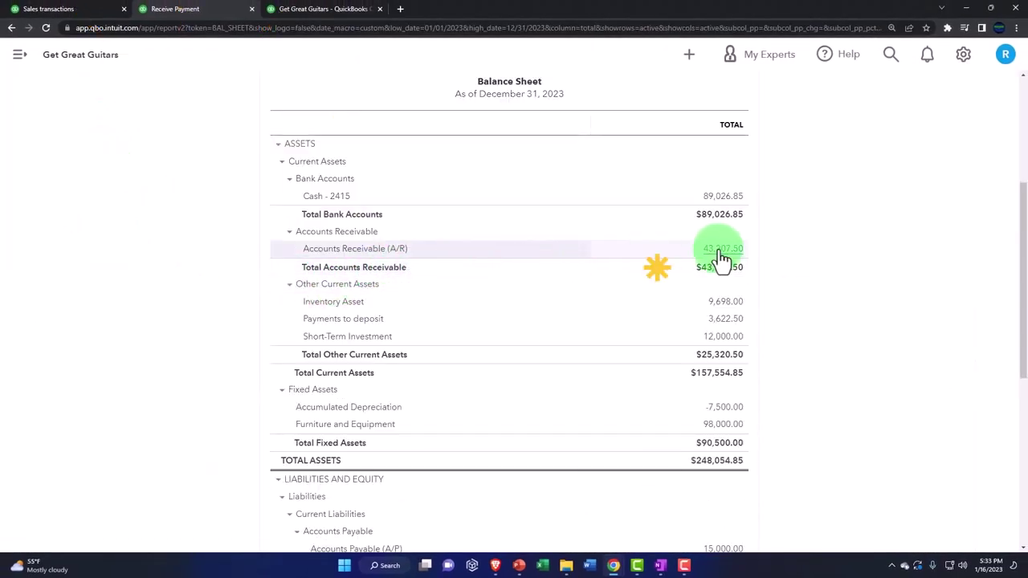
Step: Open the Reports list in a duplicate of the Profit and Loss tab and collapse the navigation menu
click(338, 11)
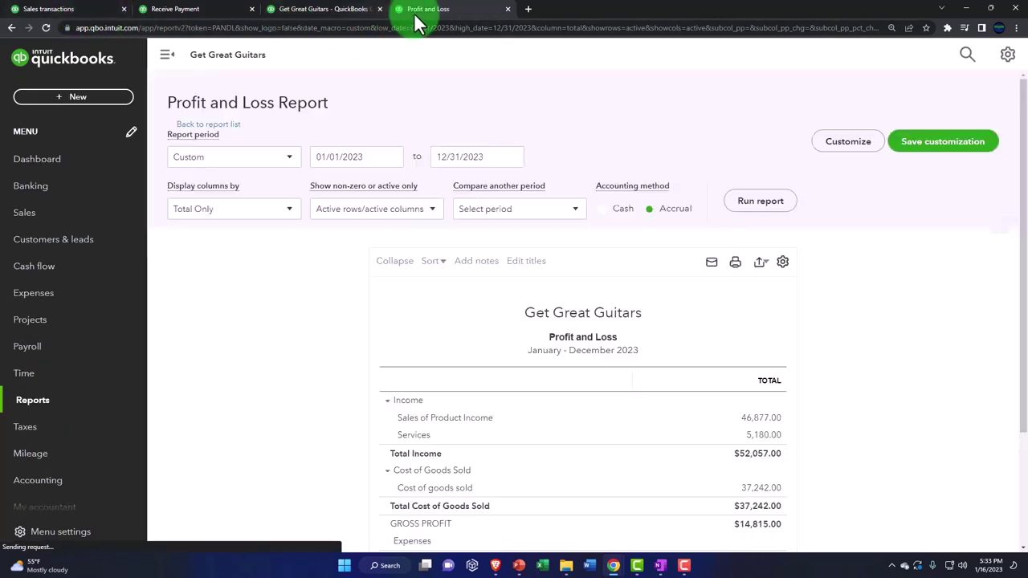
click(221, 138)
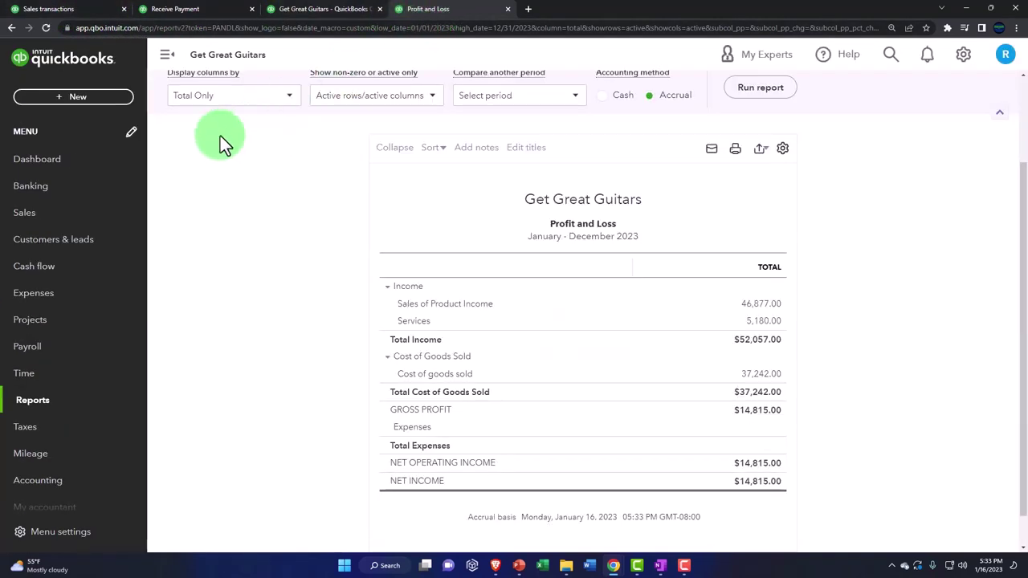
click(60, 406)
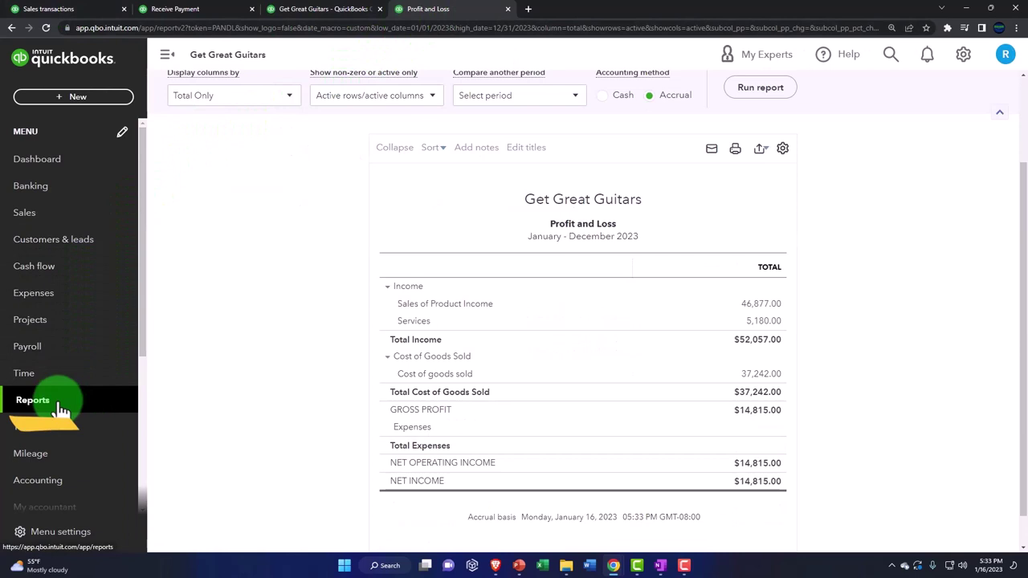
click(167, 55)
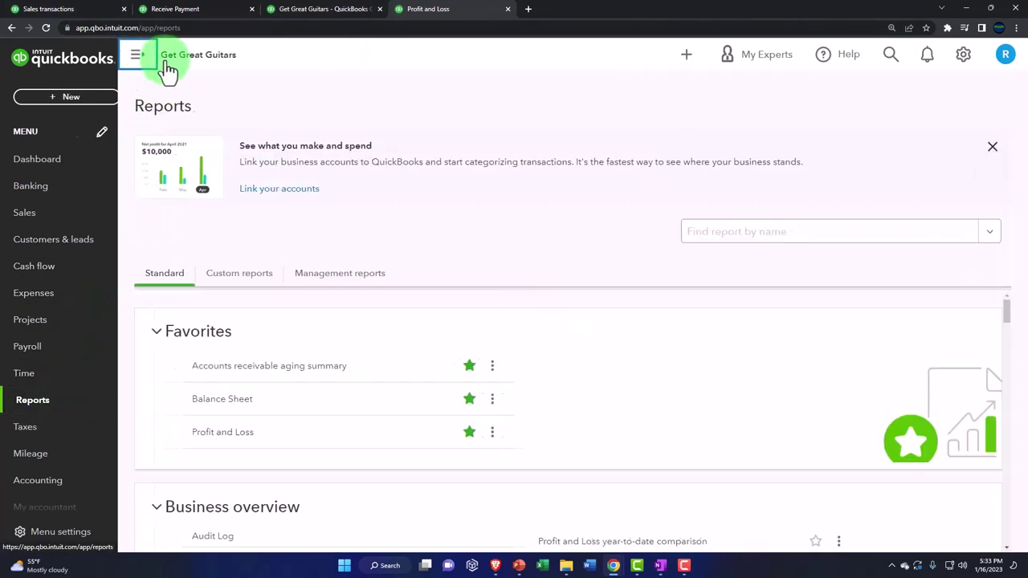
Step: Open the Accounts receivable aging summary report from the Who owes you group
scroll(243, 349, down, 5)
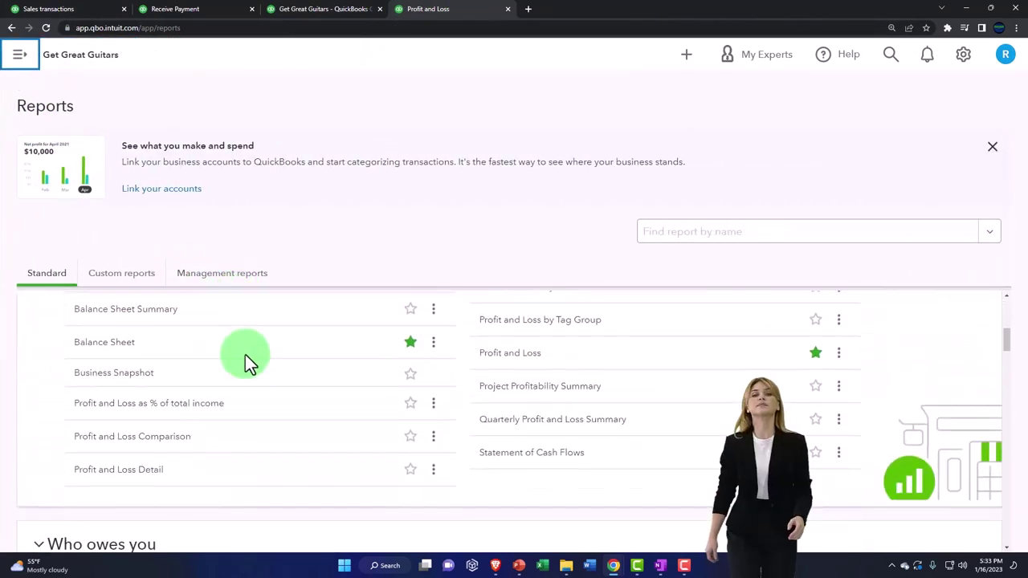
scroll(245, 354, down, 2)
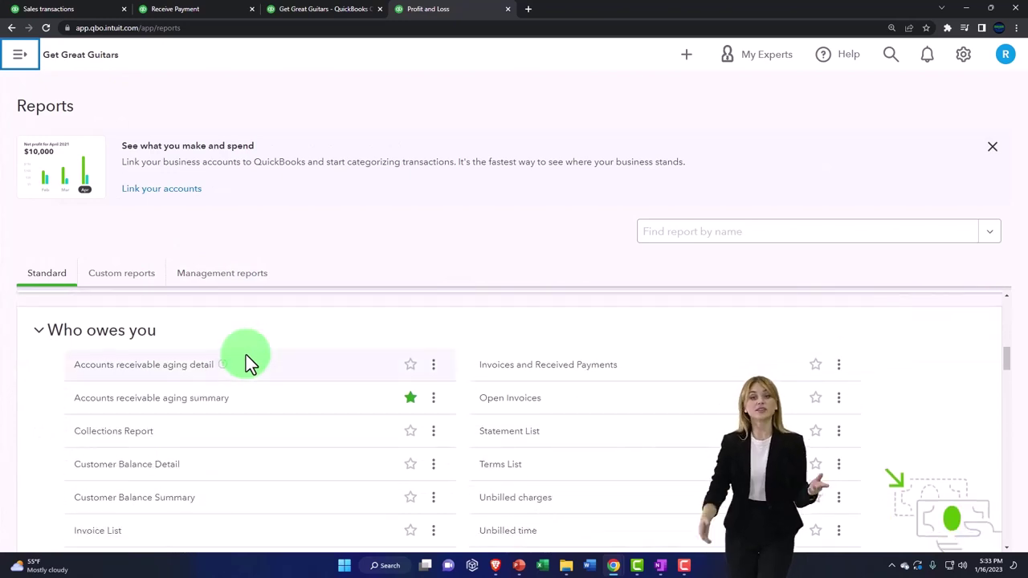
scroll(246, 358, down, 1)
scroll(121, 340, up, 1)
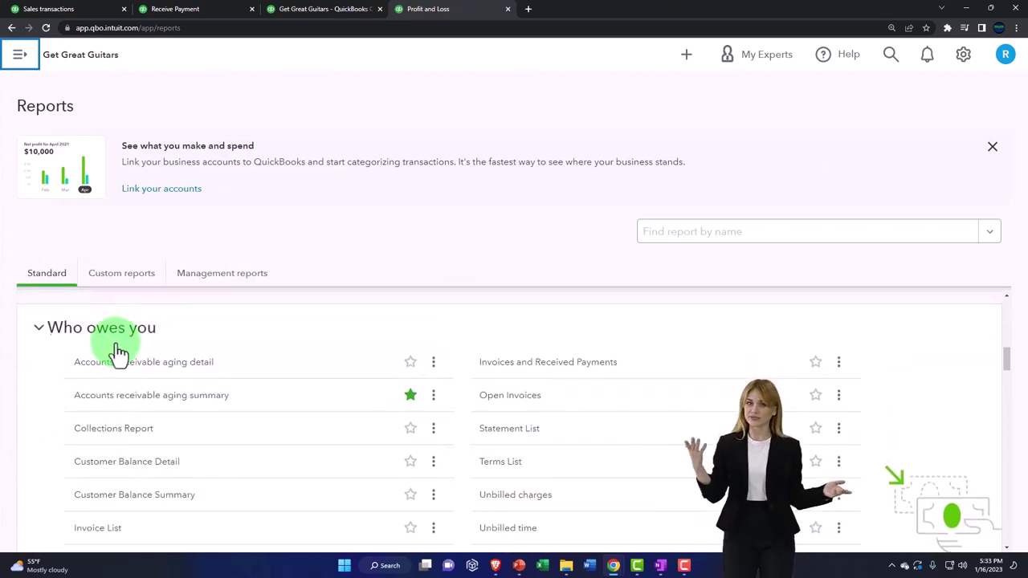
click(159, 403)
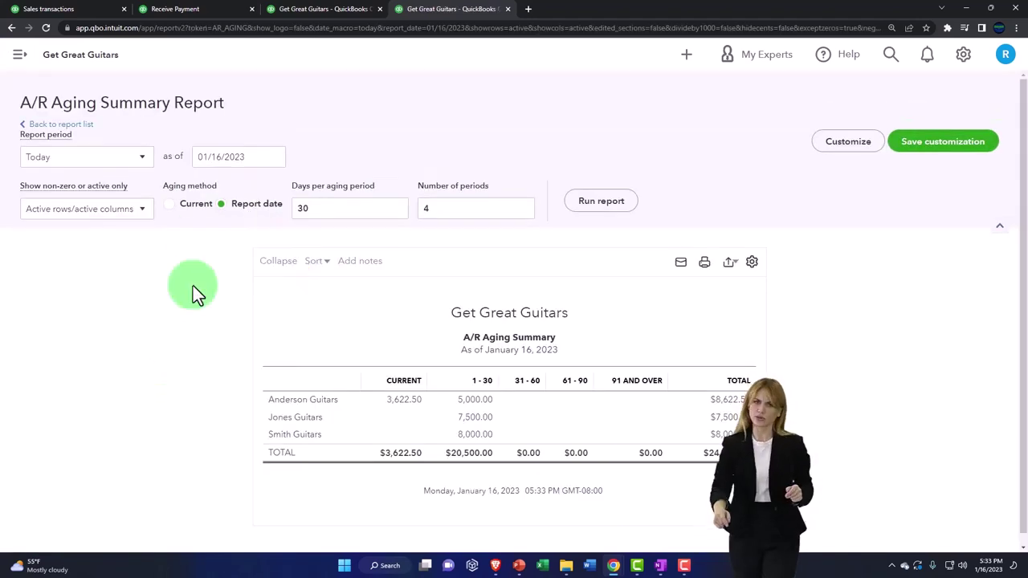
Step: Run the A/R Aging Summary report as of 12/31/2023
click(297, 202)
text(01)
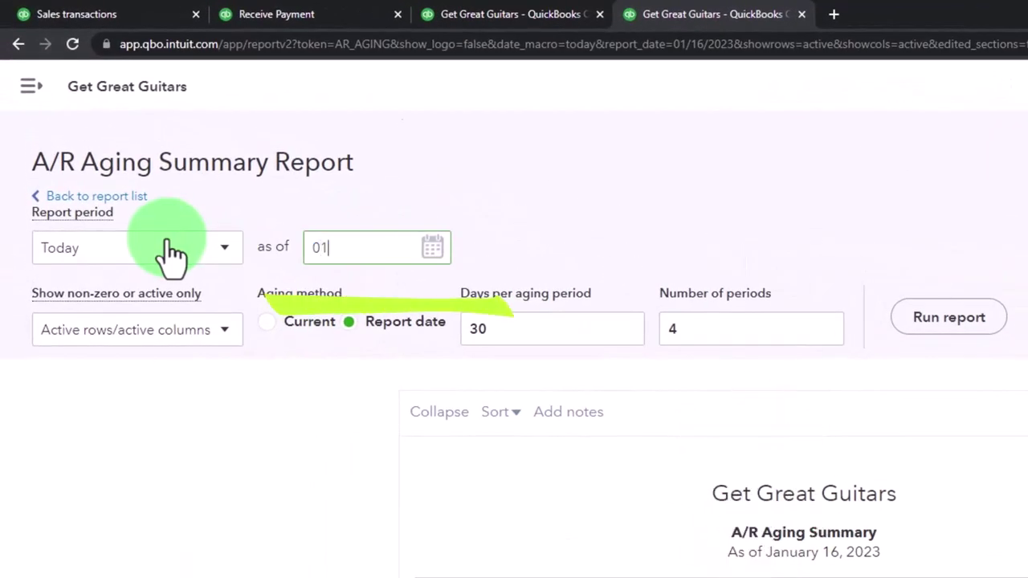
text(01)
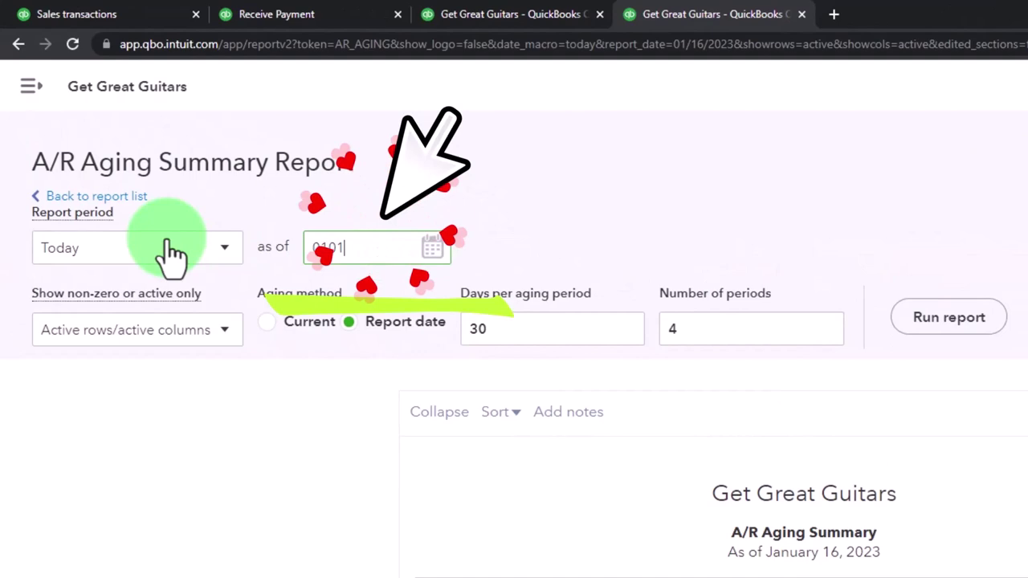
text(123)
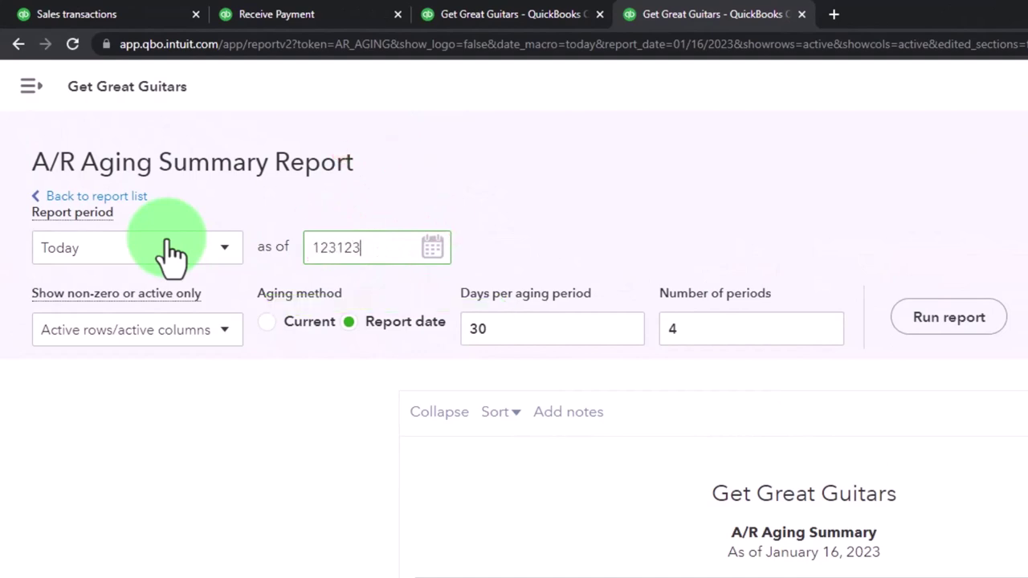
text(123)
key(Tab)
click(948, 325)
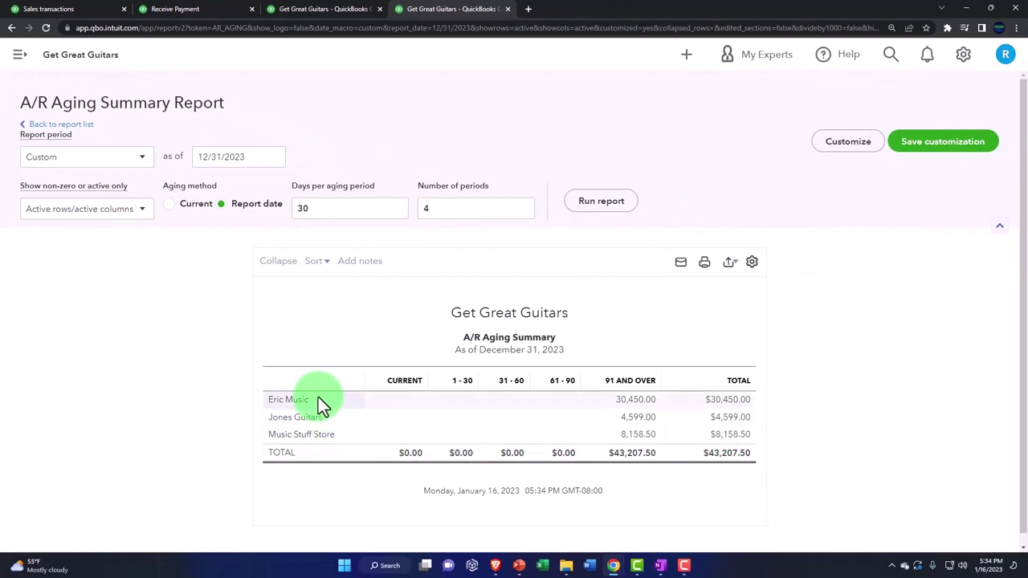
Step: Check Payments to deposit on the Balance Sheet, and from Sales transactions view the payments in a new bank deposit without saving it
click(205, 14)
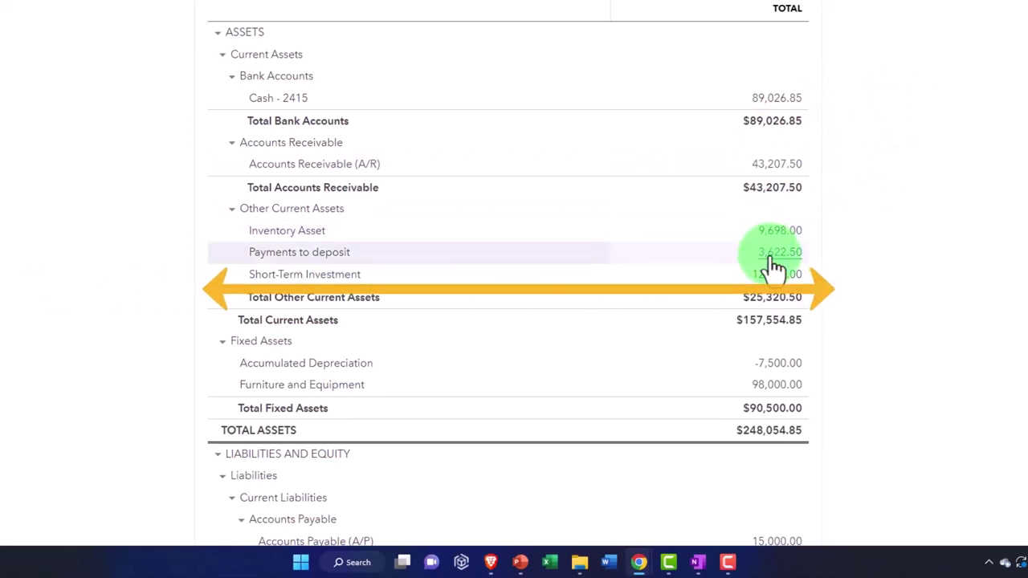
click(88, 11)
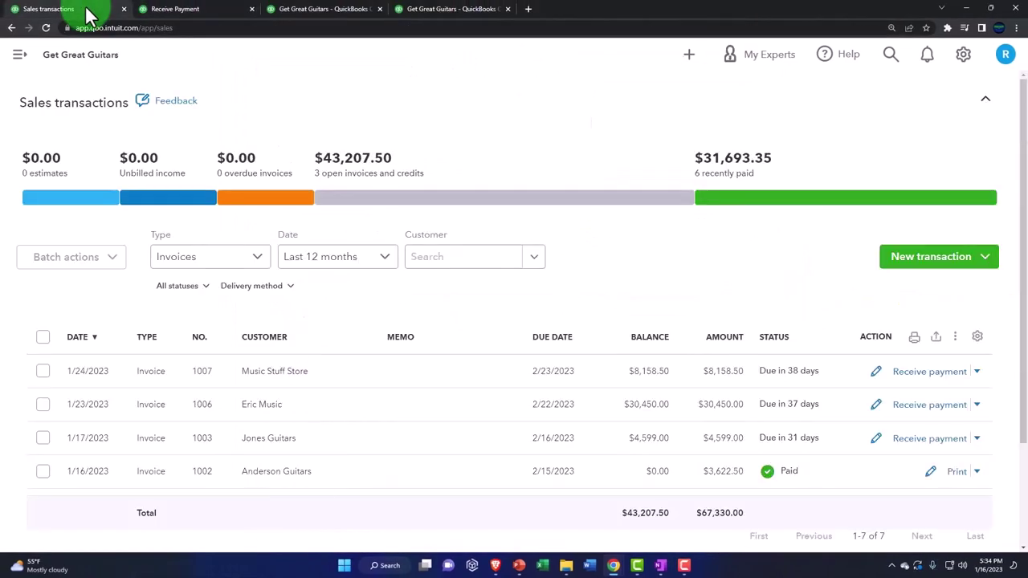
click(688, 55)
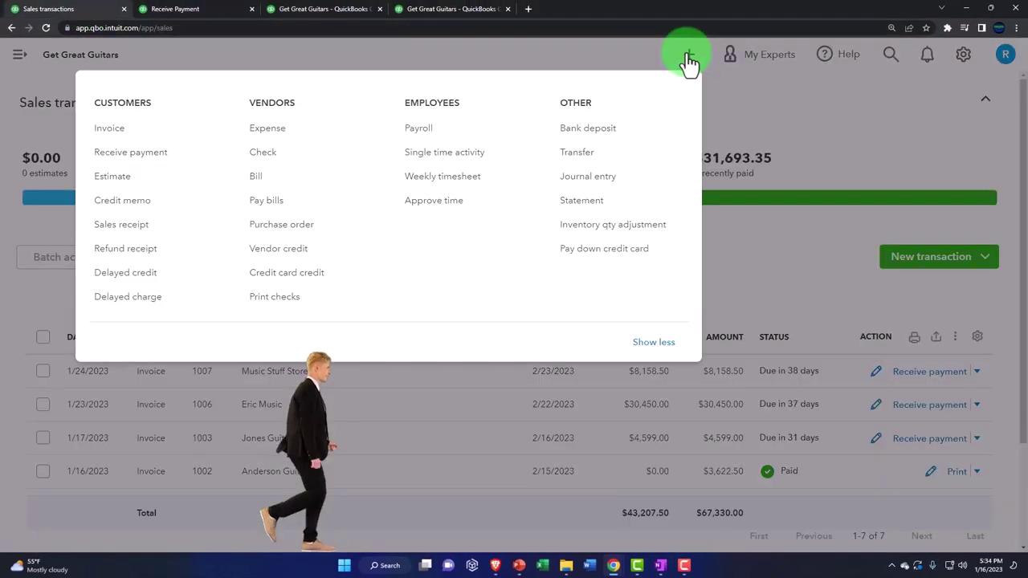
click(590, 131)
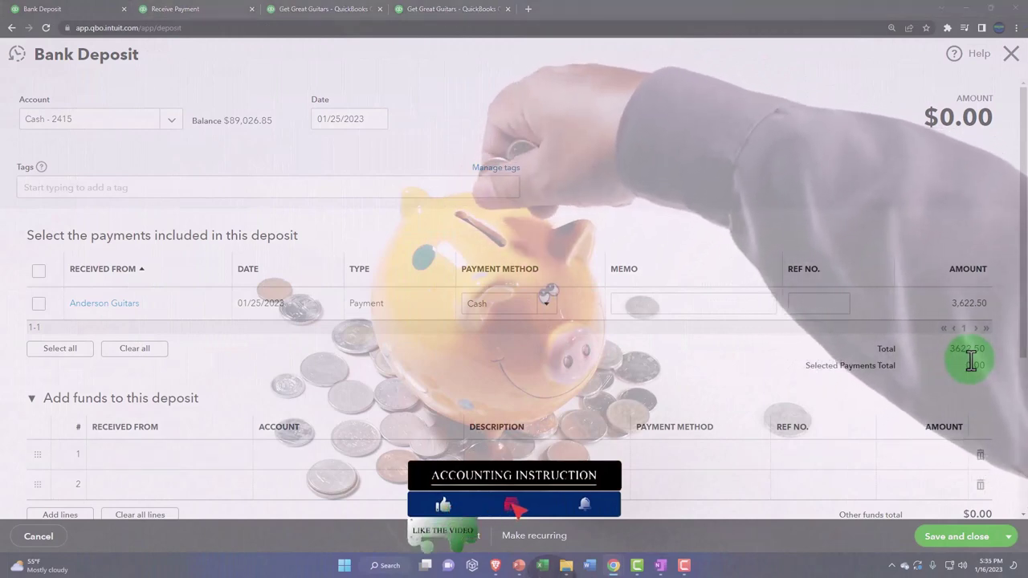
click(1008, 63)
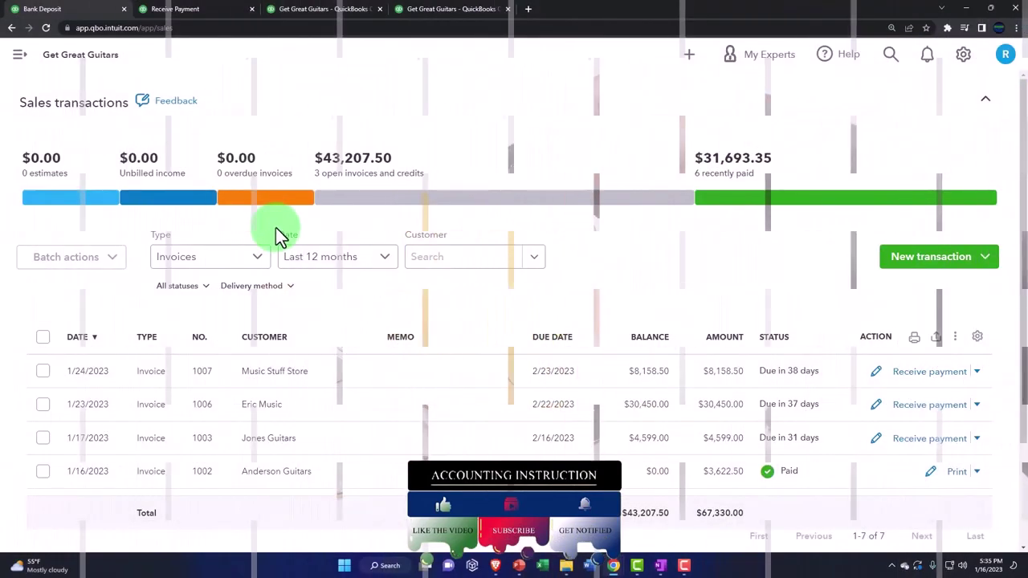
Step: Go to the Customers page of the Sales section and collapse the navigation menu
click(215, 161)
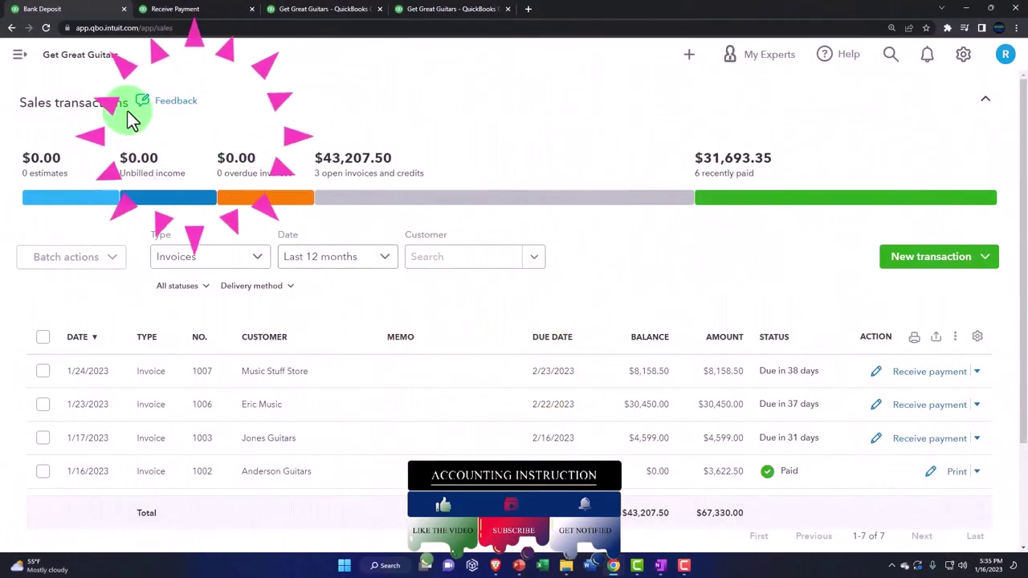
click(19, 58)
click(20, 71)
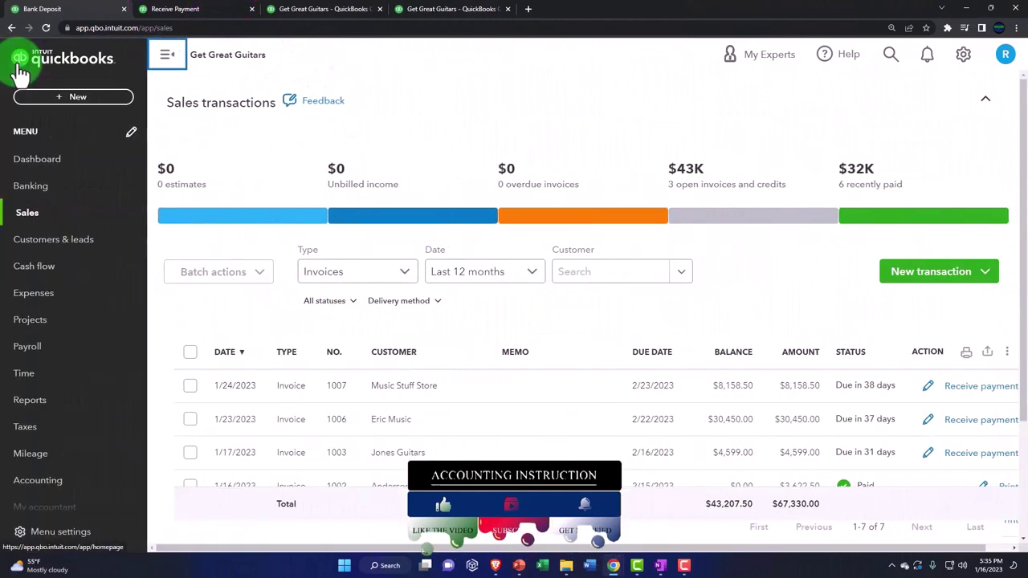
click(27, 213)
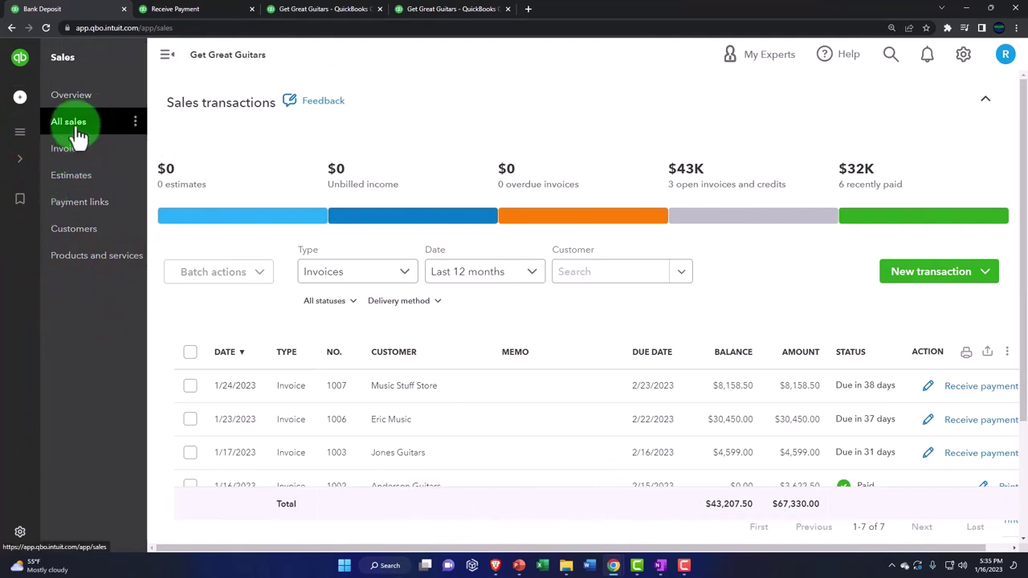
click(82, 234)
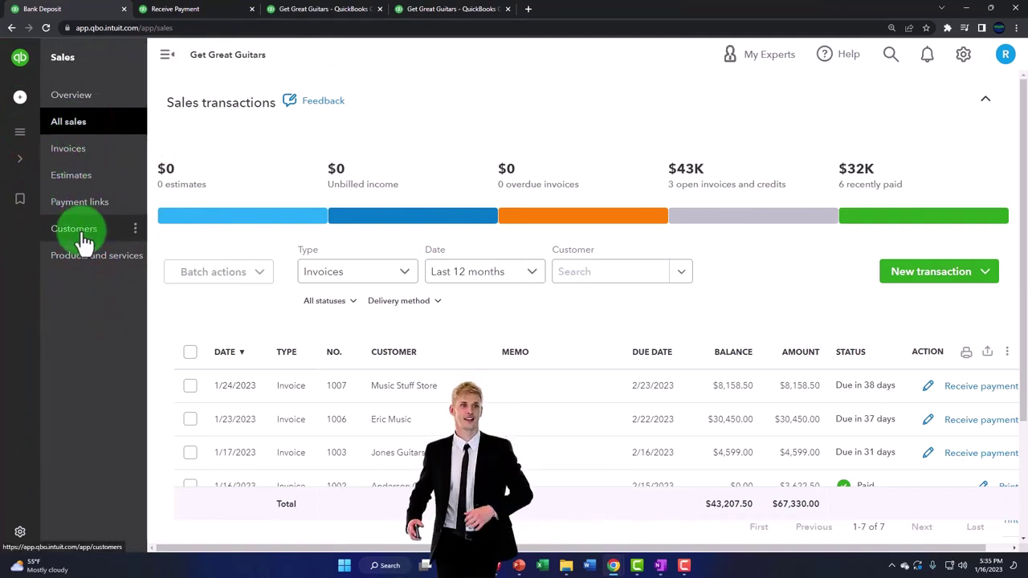
click(164, 66)
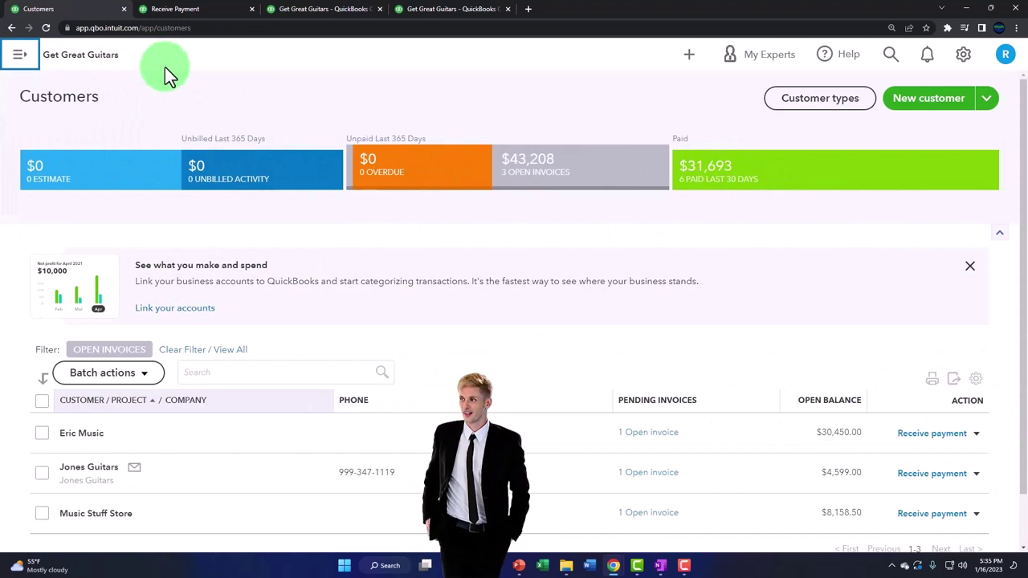
Step: Remove the Open Invoices filter from the customer list and review all customers' open balances
click(562, 174)
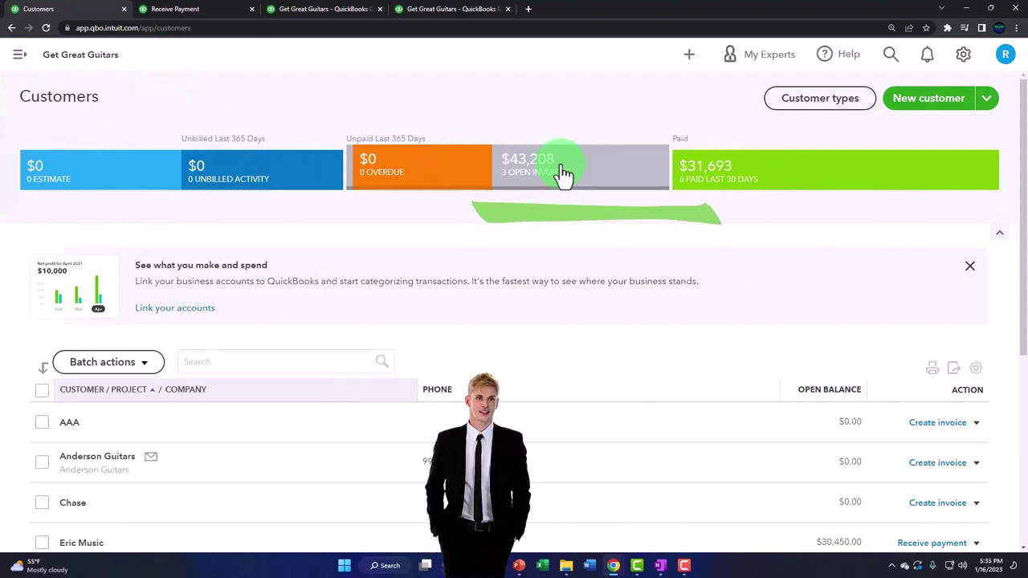
scroll(545, 201, down, 2)
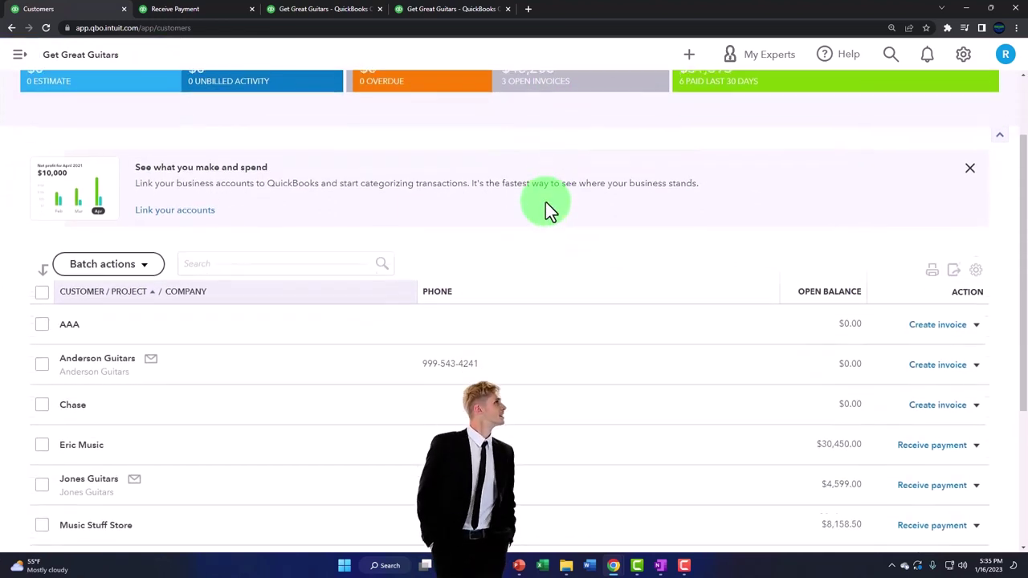
Step: Filter the customer list to open invoices and open Eric Music's transaction list
scroll(546, 205, up, 2)
click(549, 184)
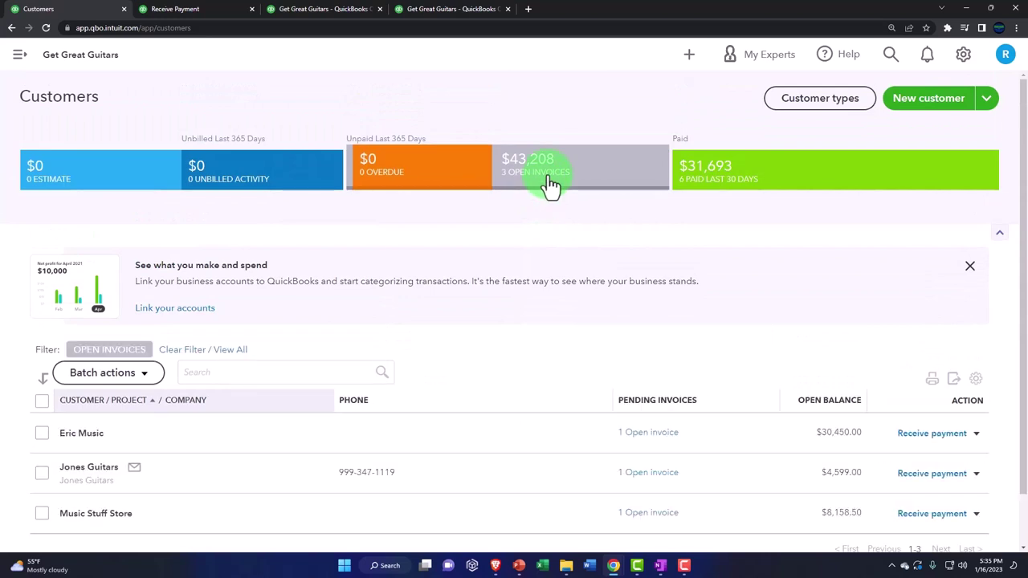
scroll(535, 264, down, 1)
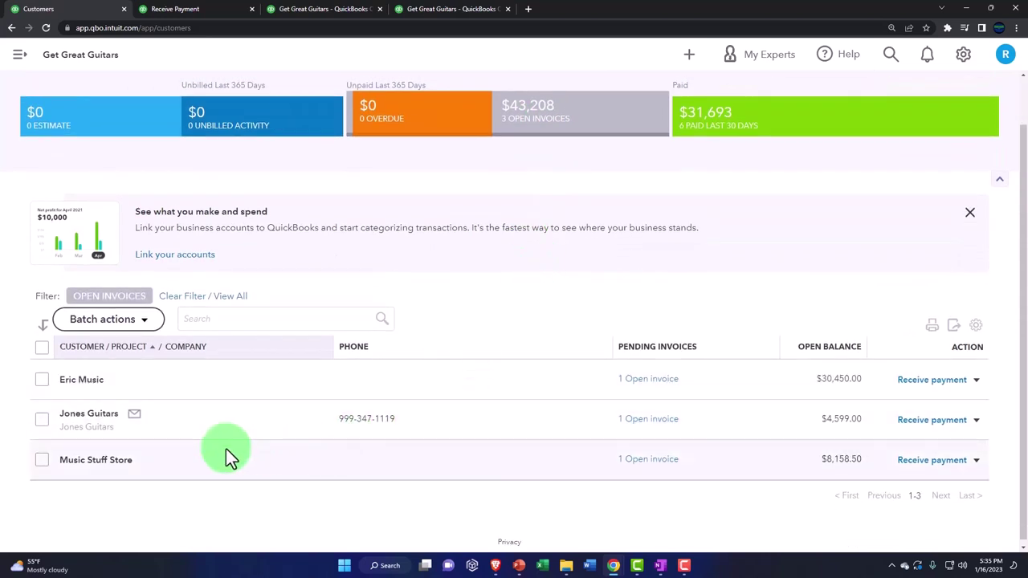
click(81, 384)
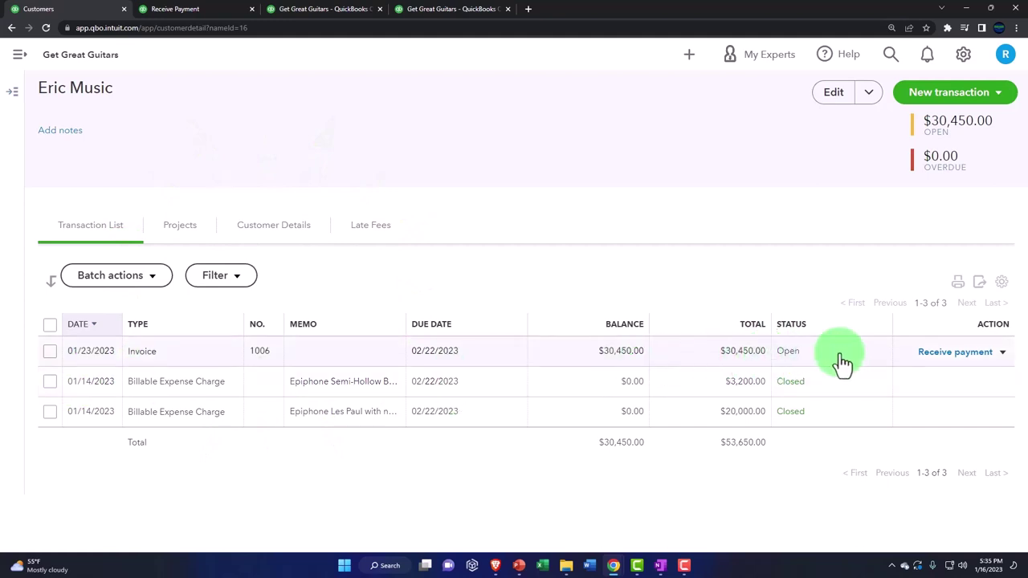
click(983, 357)
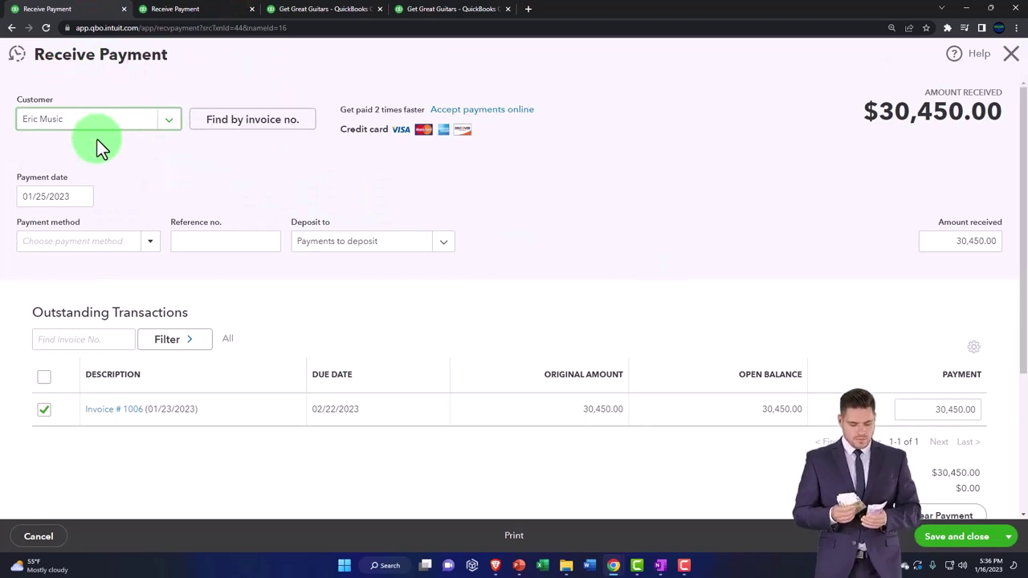
key(Tab)
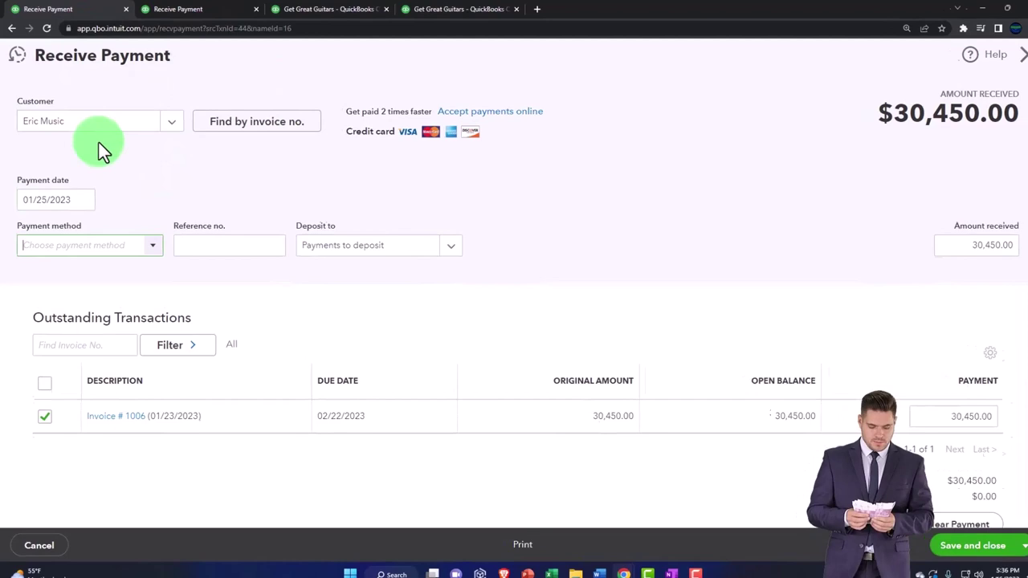
text(ca)
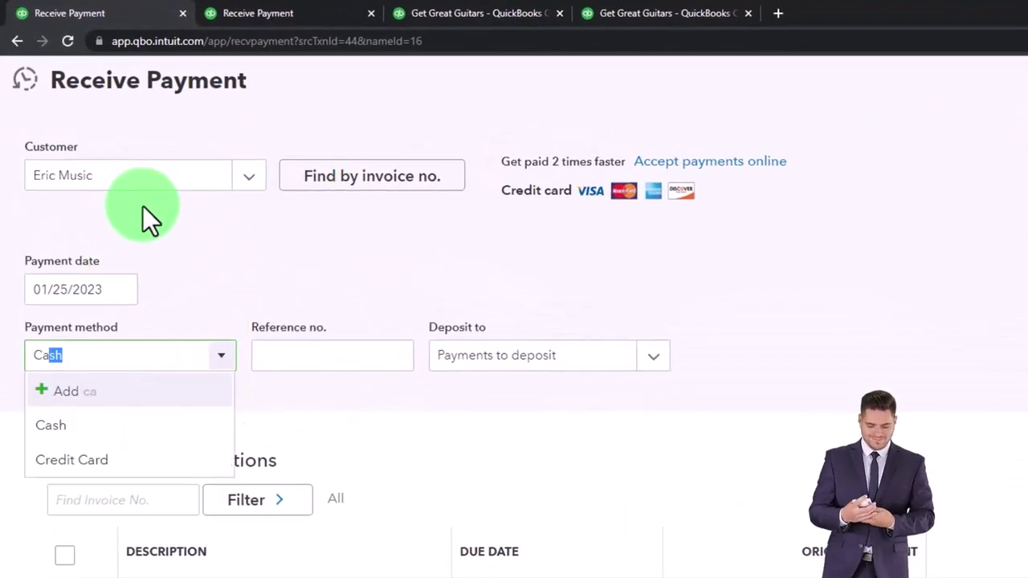
key(Tab)
key(Tab)
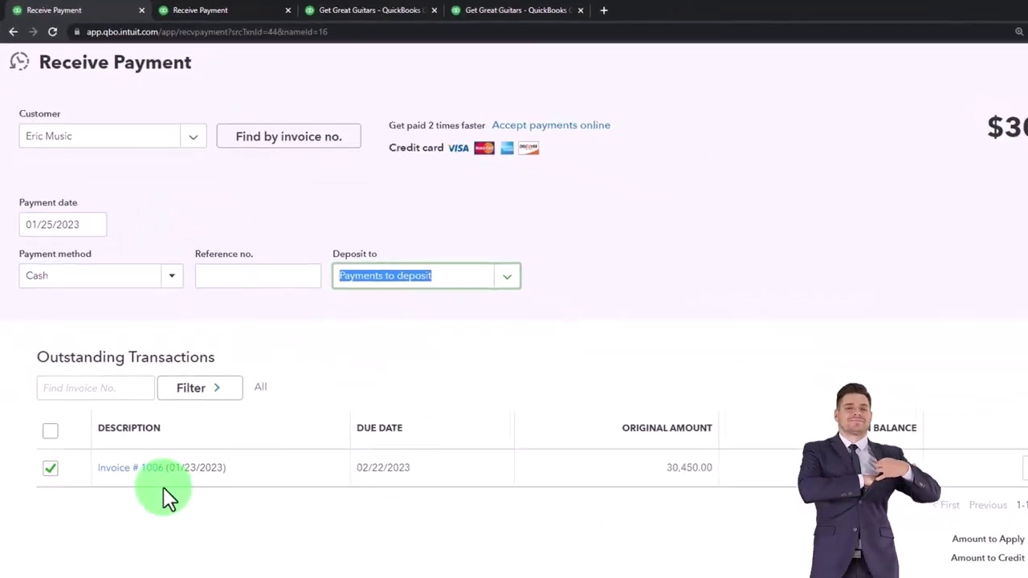
scroll(159, 475, down, 1)
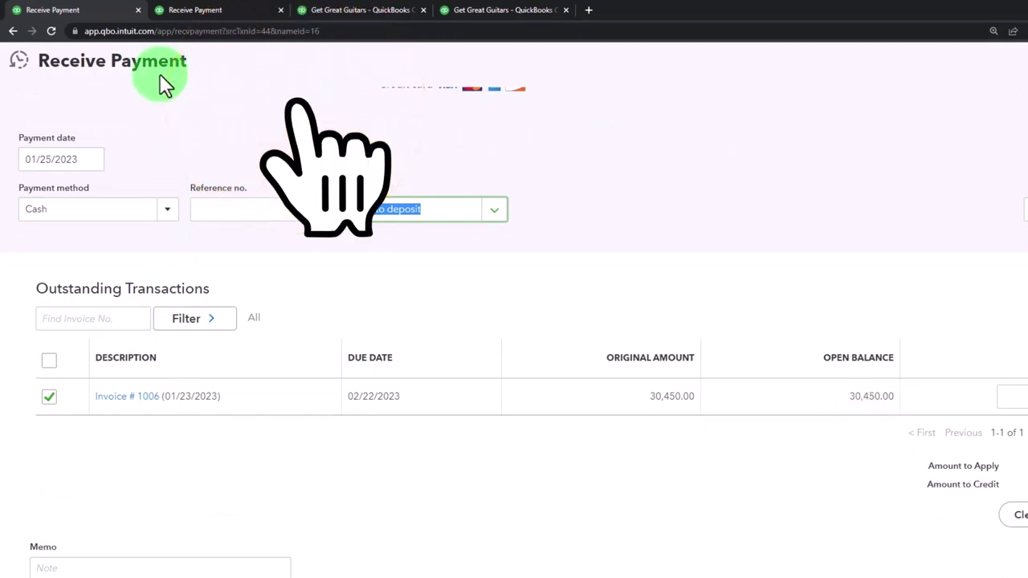
scroll(190, 182, up, 1)
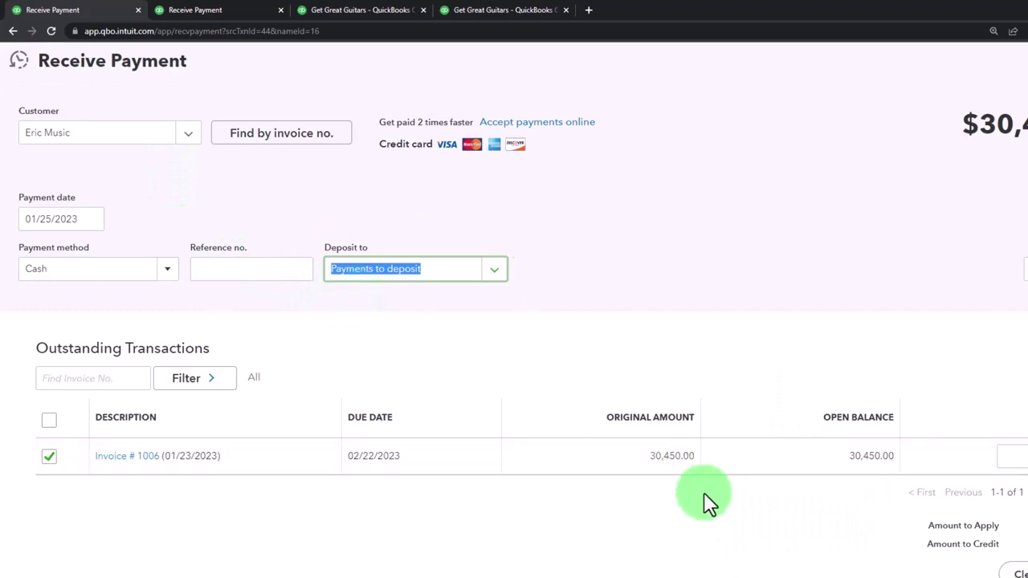
click(502, 271)
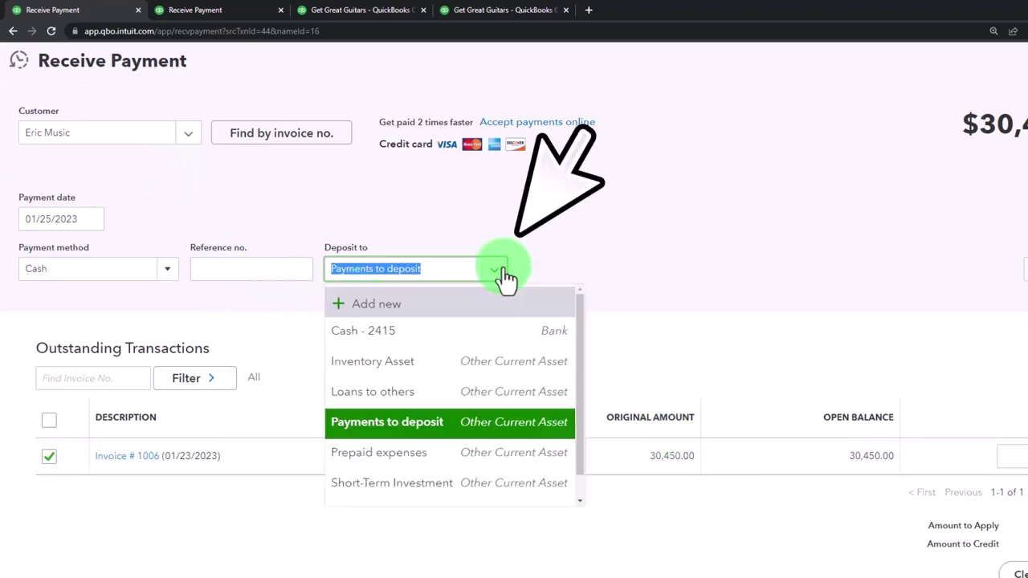
click(619, 367)
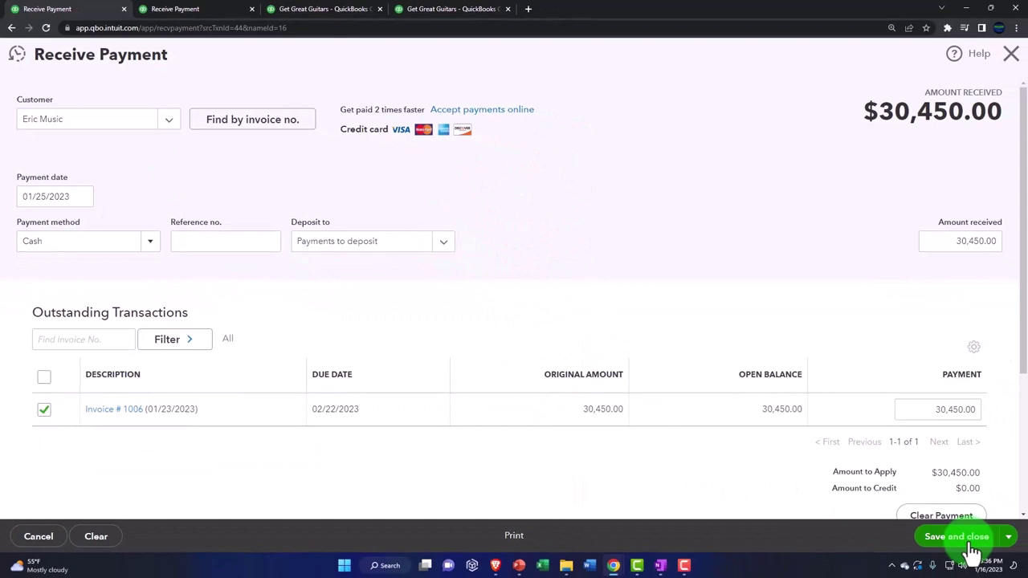
click(972, 547)
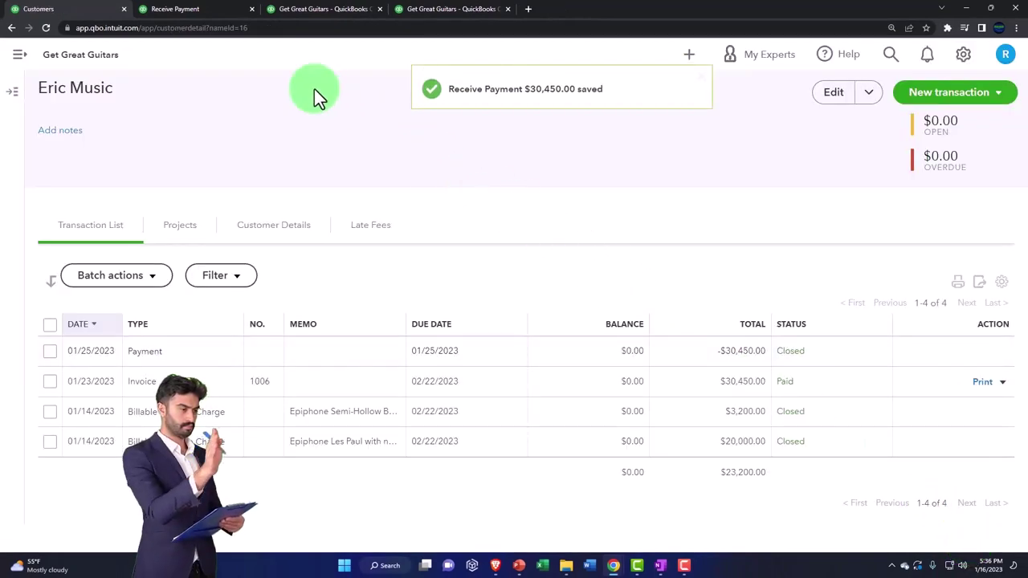
Step: Rerun the Balance Sheet, review the transactions behind Accounts Receivable (A/R), and return to the report summary
click(203, 15)
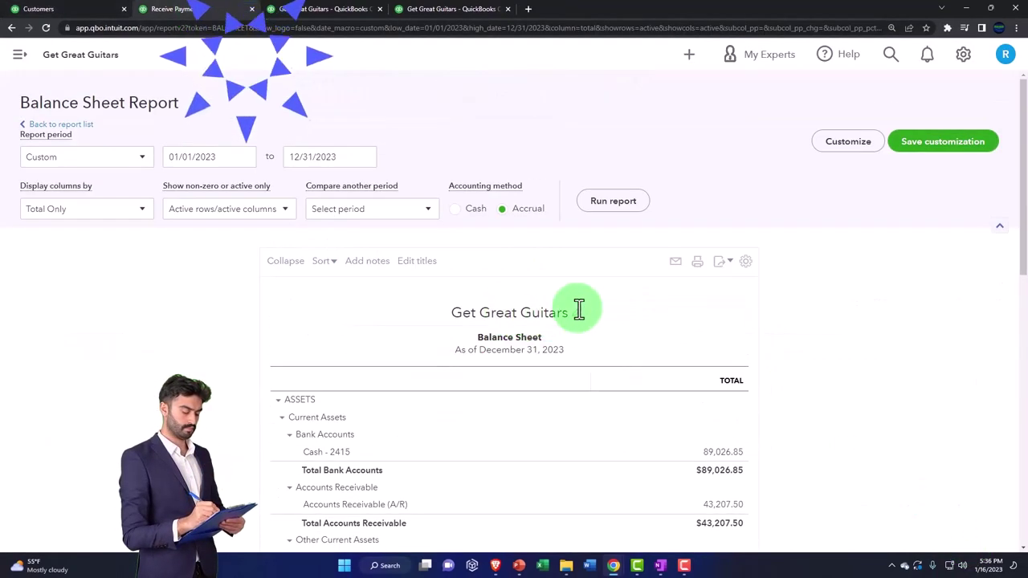
click(625, 201)
scroll(618, 328, down, 2)
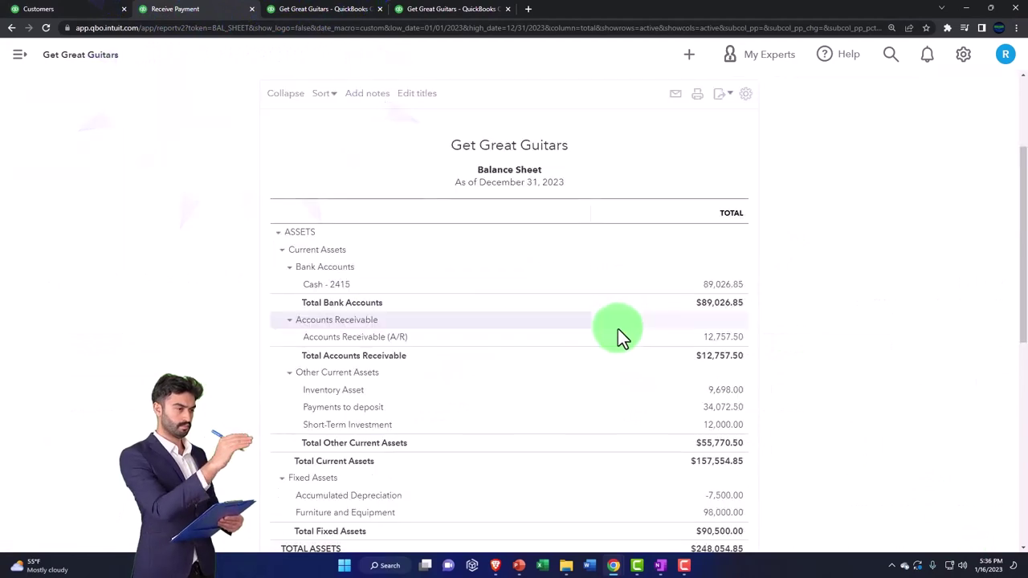
click(723, 340)
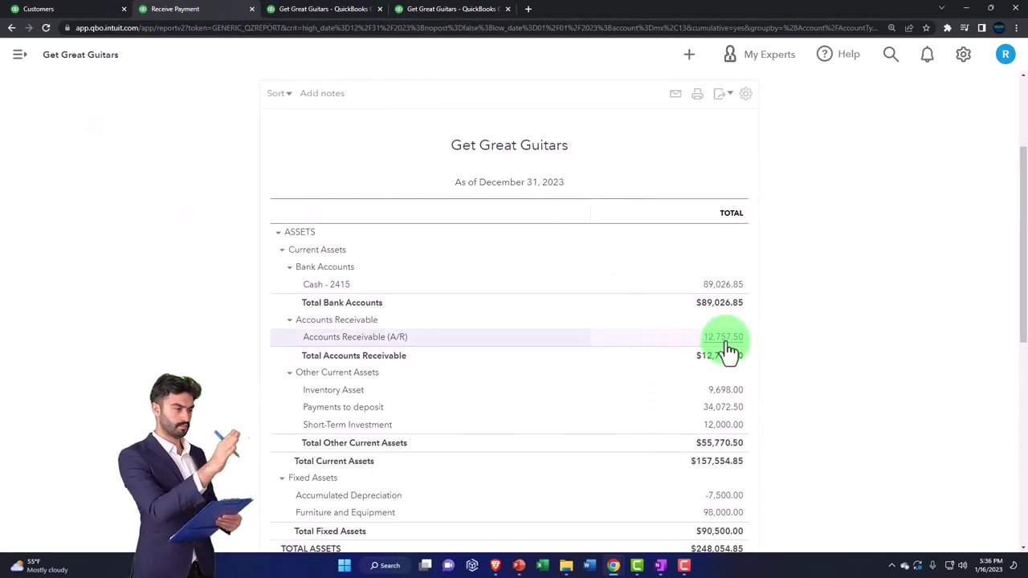
scroll(725, 340, down, 2)
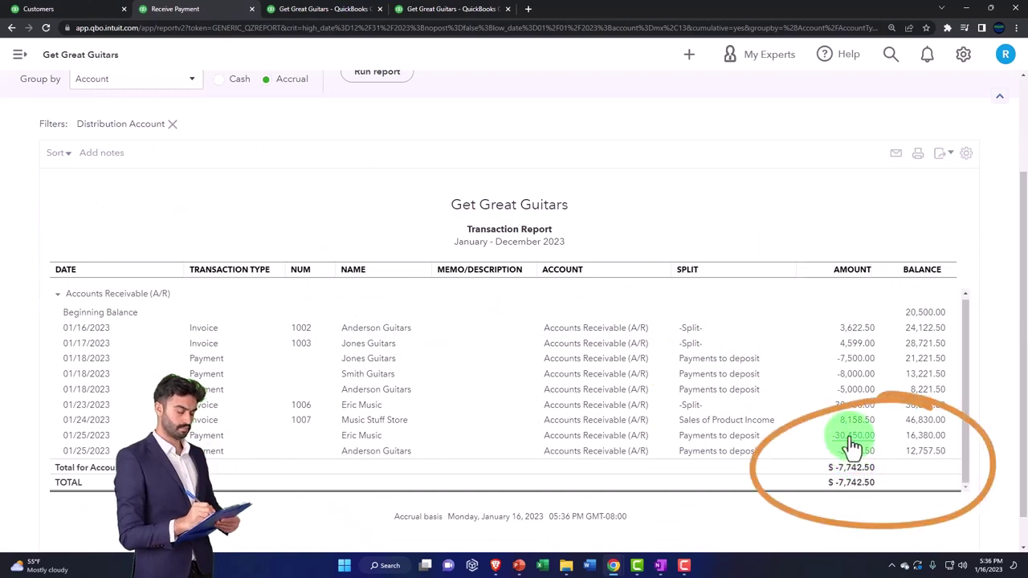
scroll(54, 343, up, 2)
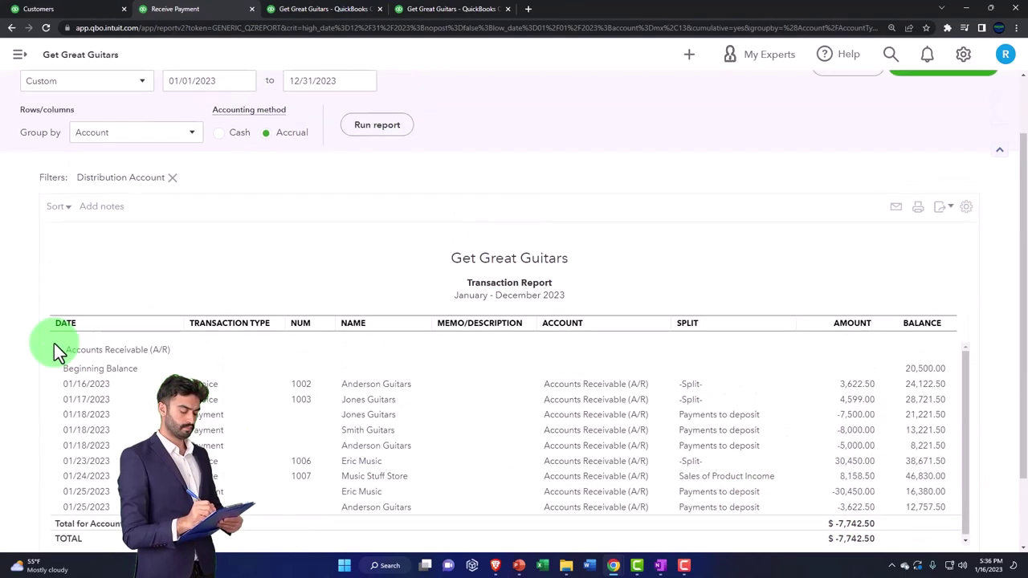
click(69, 126)
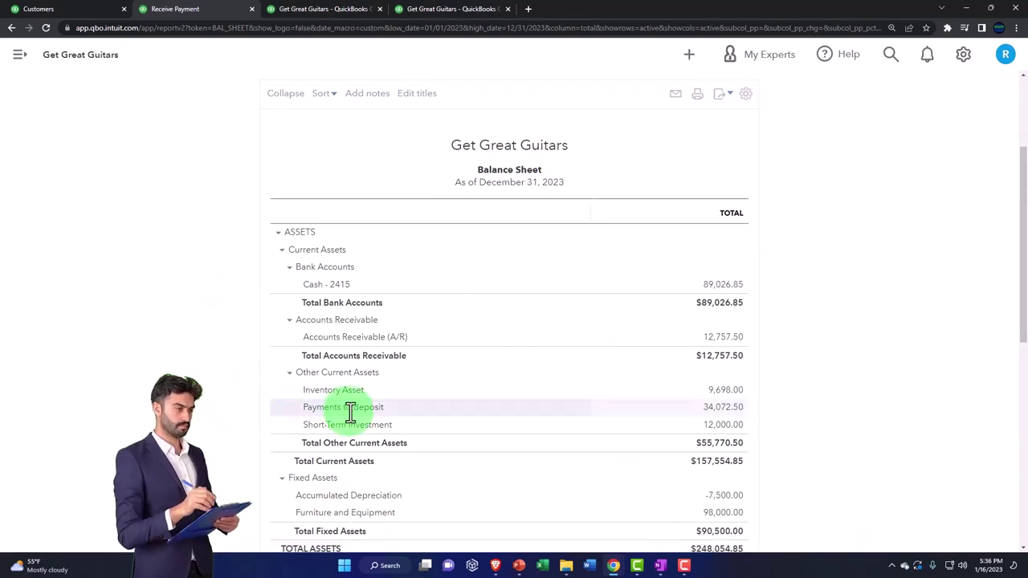
Step: Review the transactions behind Payments to deposit on the Balance Sheet and return to the report summary
click(719, 410)
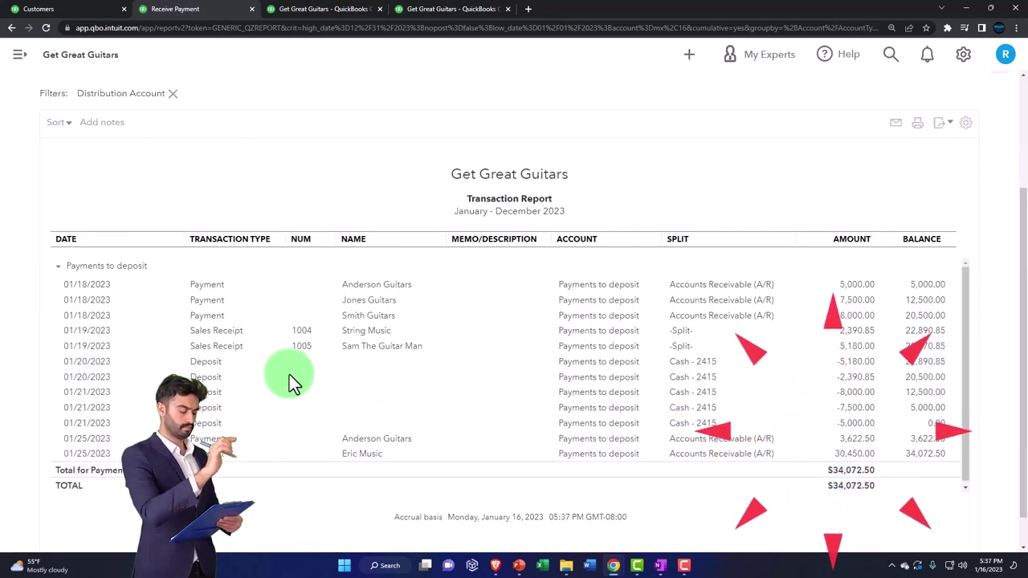
scroll(95, 150, up, 2)
click(56, 124)
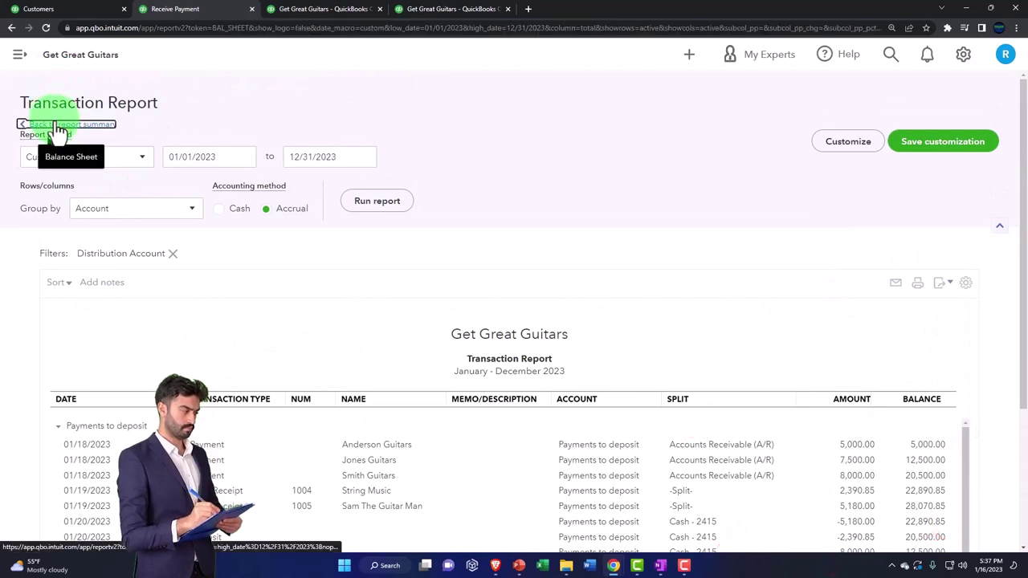
Step: Rerun the A/R Aging Summary as of 12/31/2023 and compare its total with the Balance Sheet
click(441, 12)
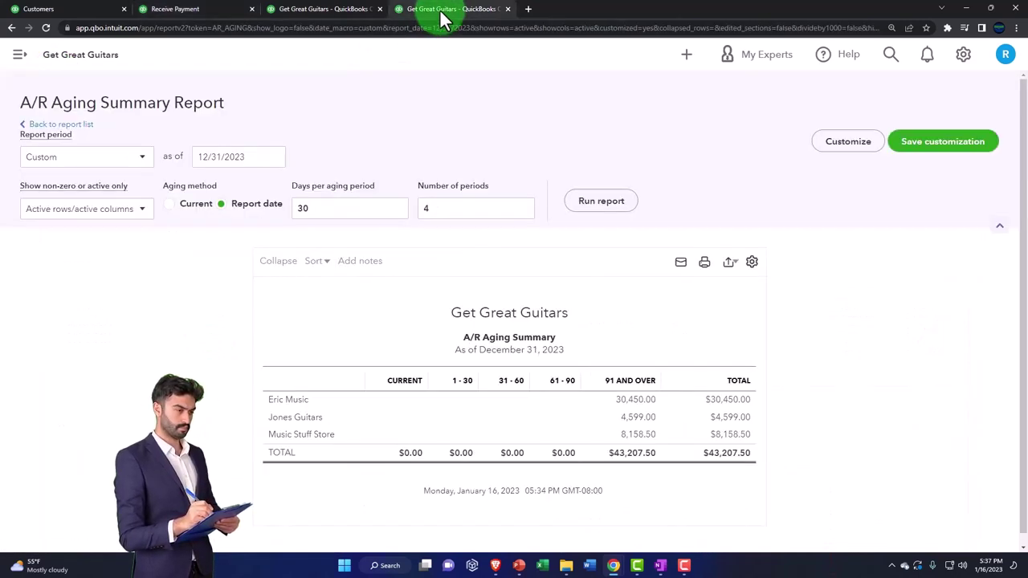
click(601, 202)
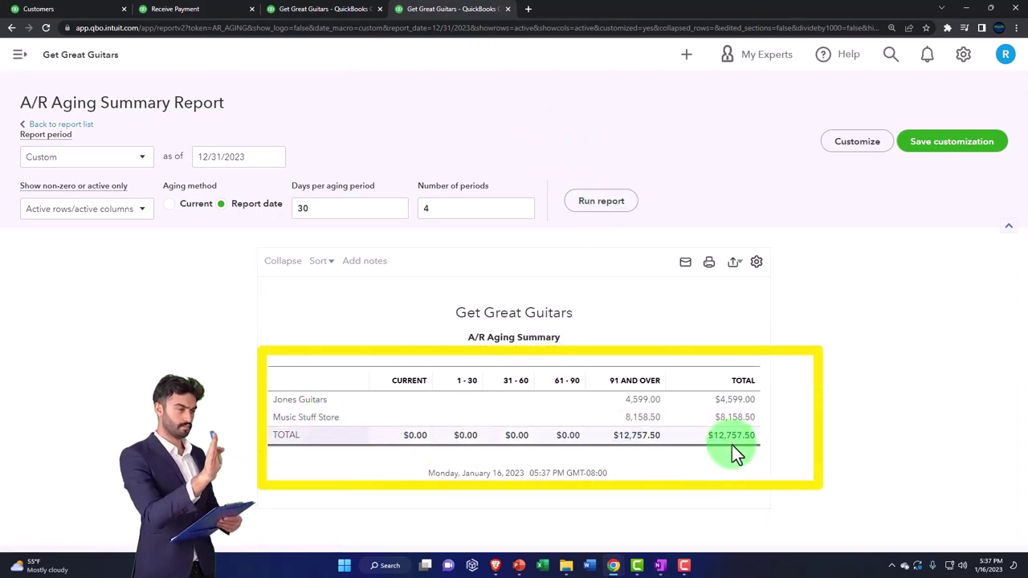
click(192, 13)
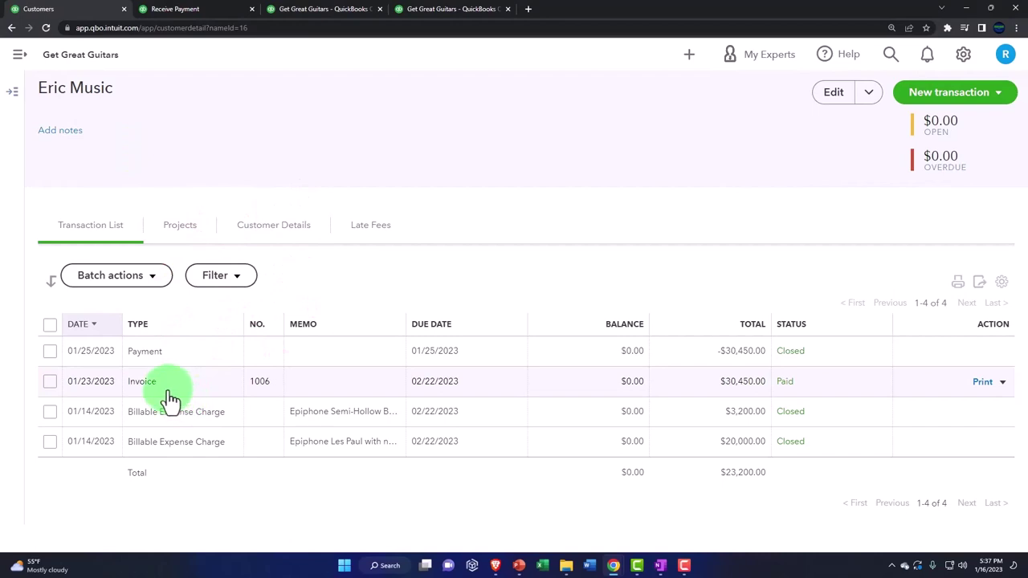
Step: View invoice 1006 from Eric Music's transaction list, close it, and check Payments to deposit on the Balance Sheet
click(170, 393)
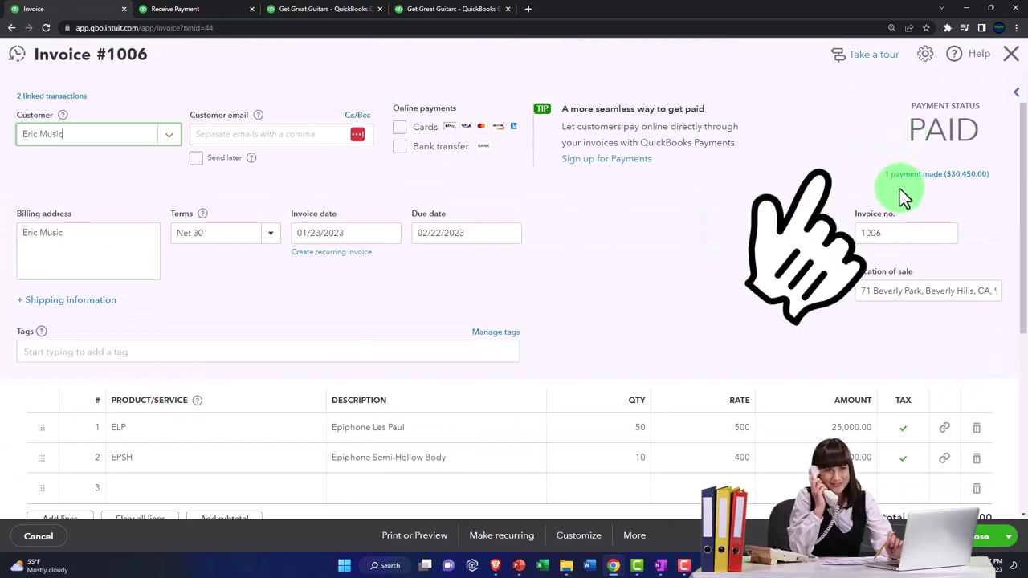
click(1008, 55)
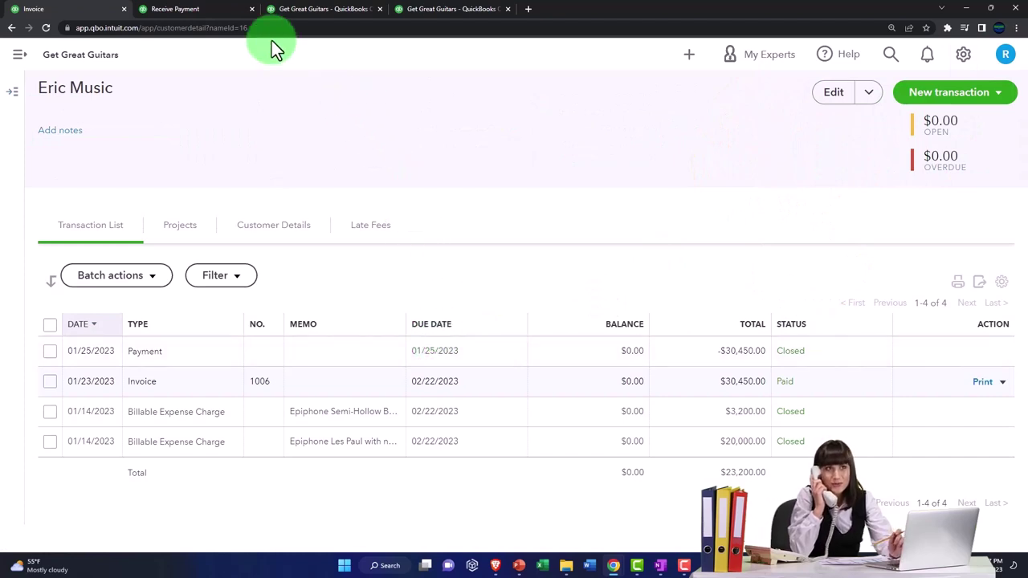
click(229, 16)
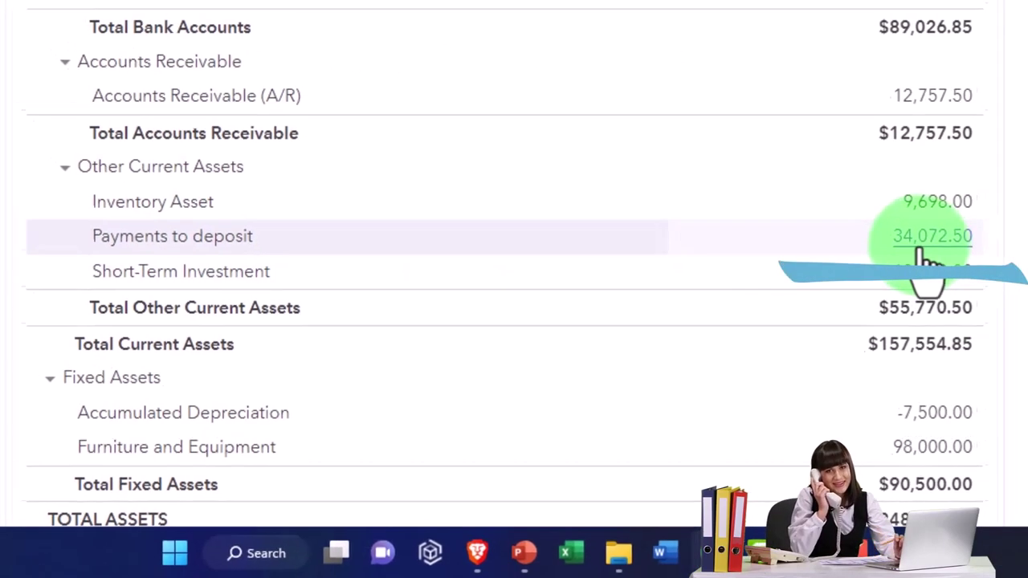
click(42, 11)
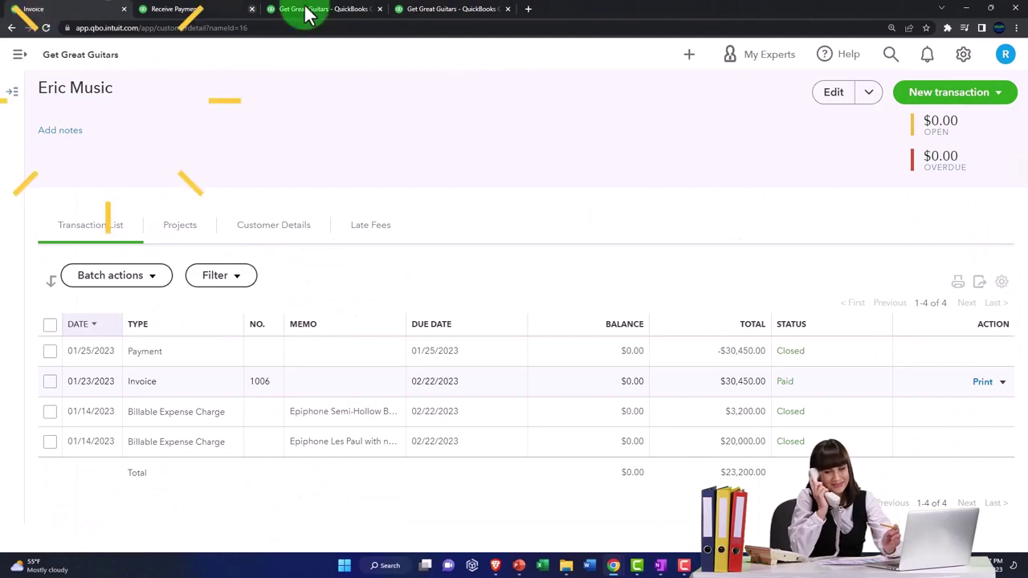
Step: Open a new bank deposit and examine the Anderson Guitars and Eric Music payments available for deposit
click(684, 60)
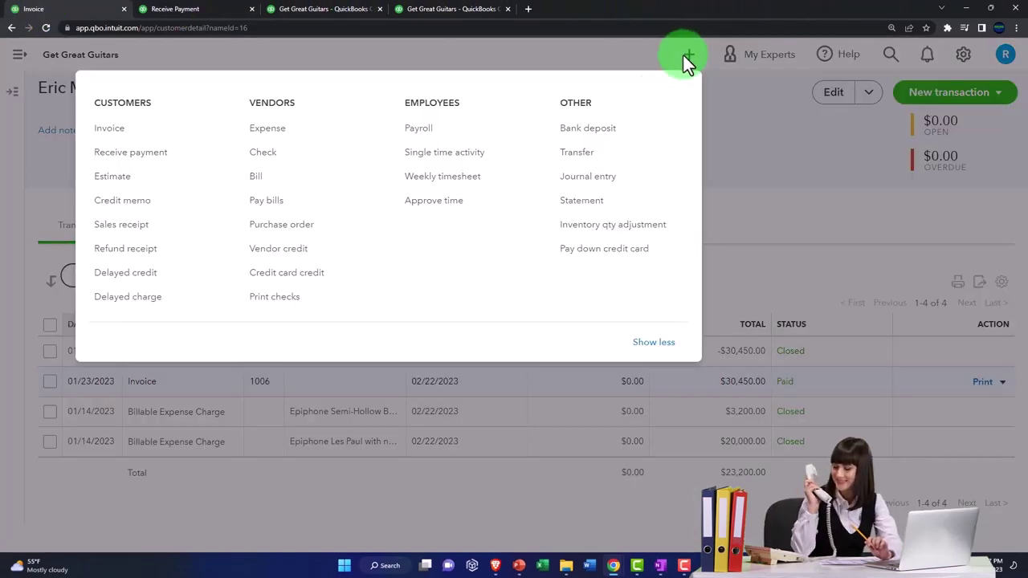
click(626, 130)
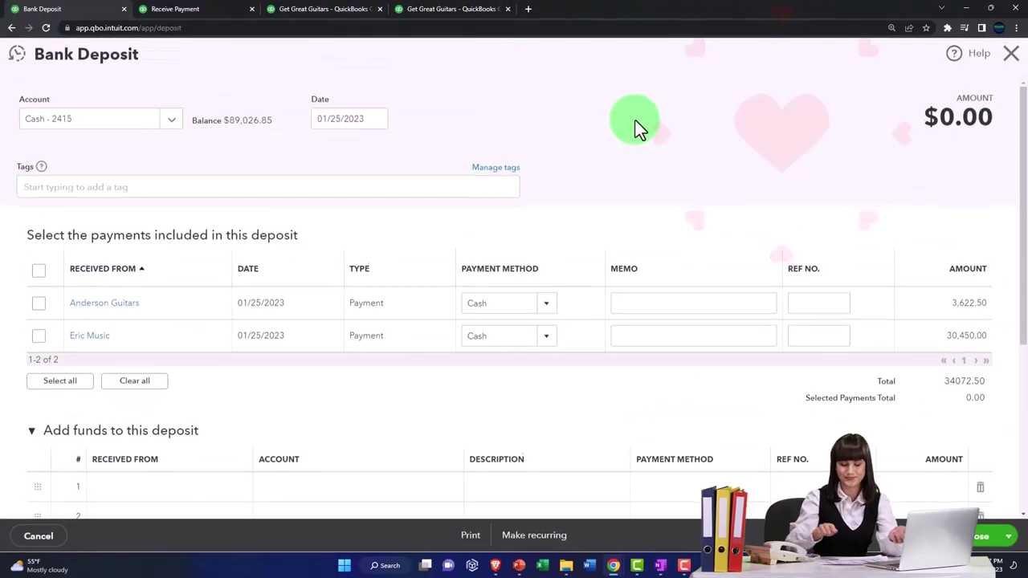
click(158, 332)
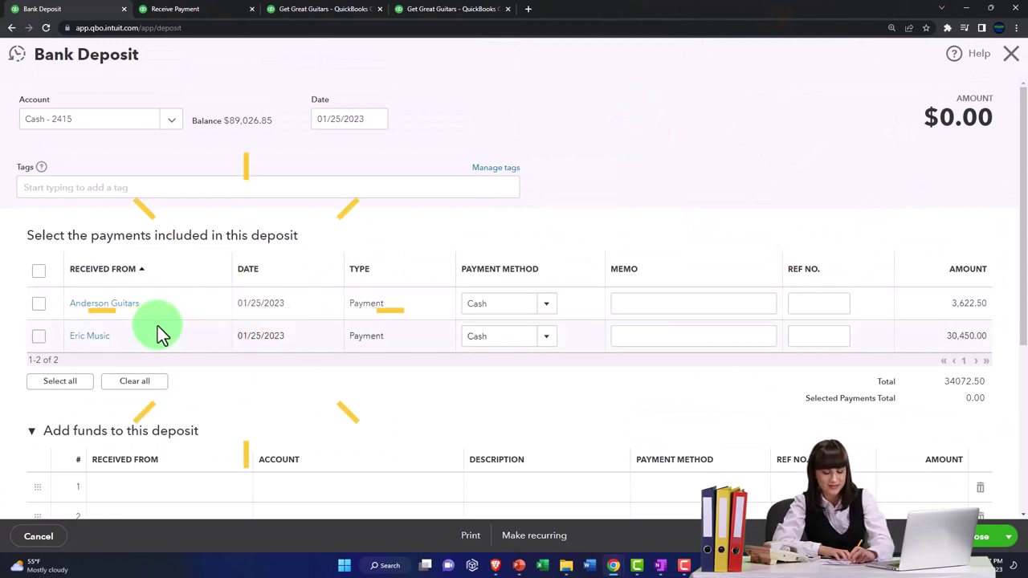